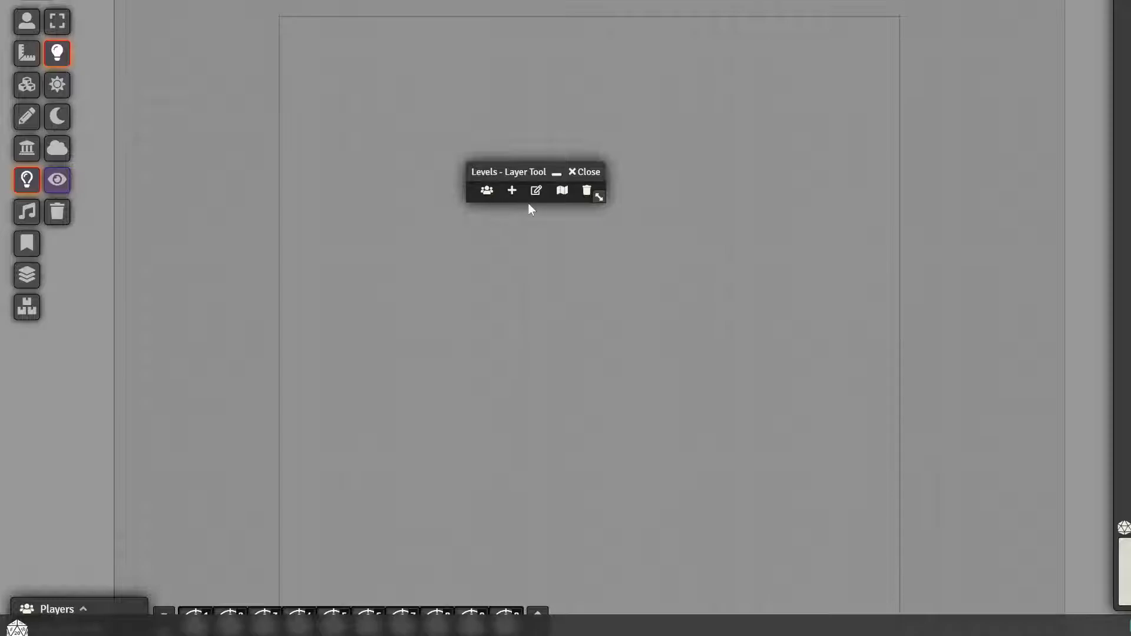
# Reposition and enlarge the Levels Layer Tool window over the scene, and switch to the Levels controls
pyautogui.moveTo(505, 168); pyautogui.dragTo(605, 127)
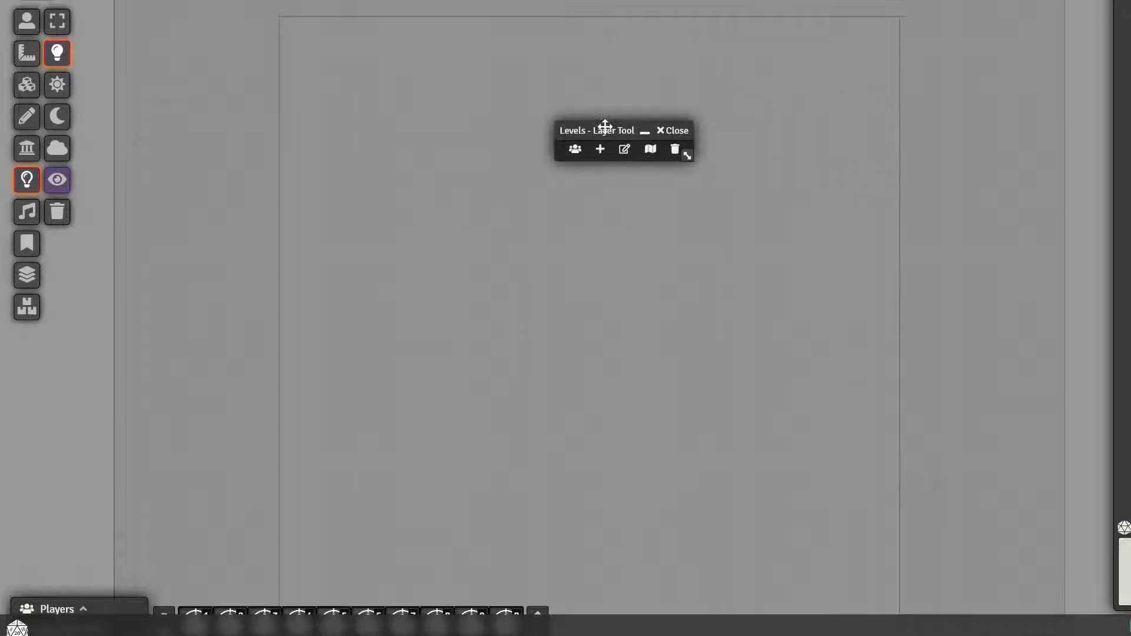
pyautogui.moveTo(687, 157); pyautogui.dragTo(710, 266)
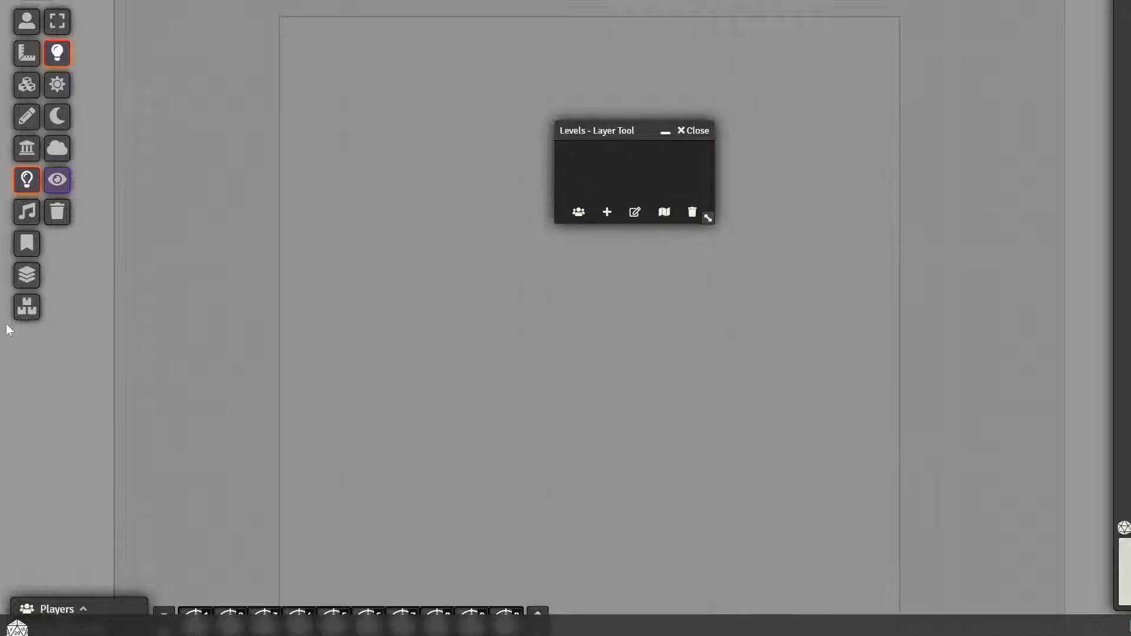
pyautogui.click(33, 285)
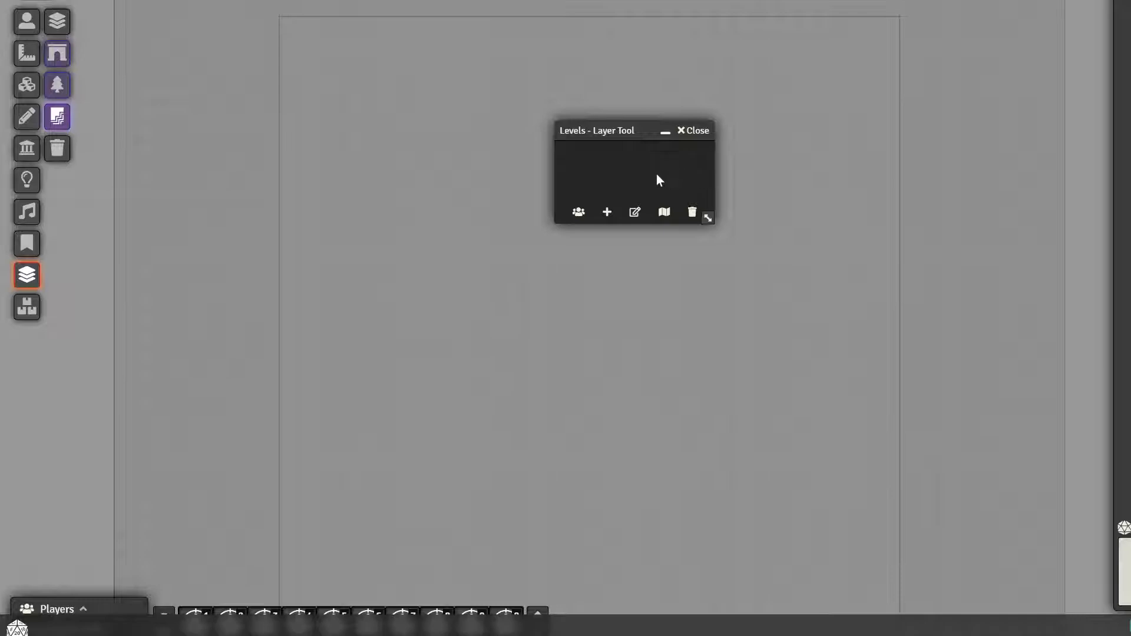
pyautogui.moveTo(596, 126); pyautogui.dragTo(553, 164)
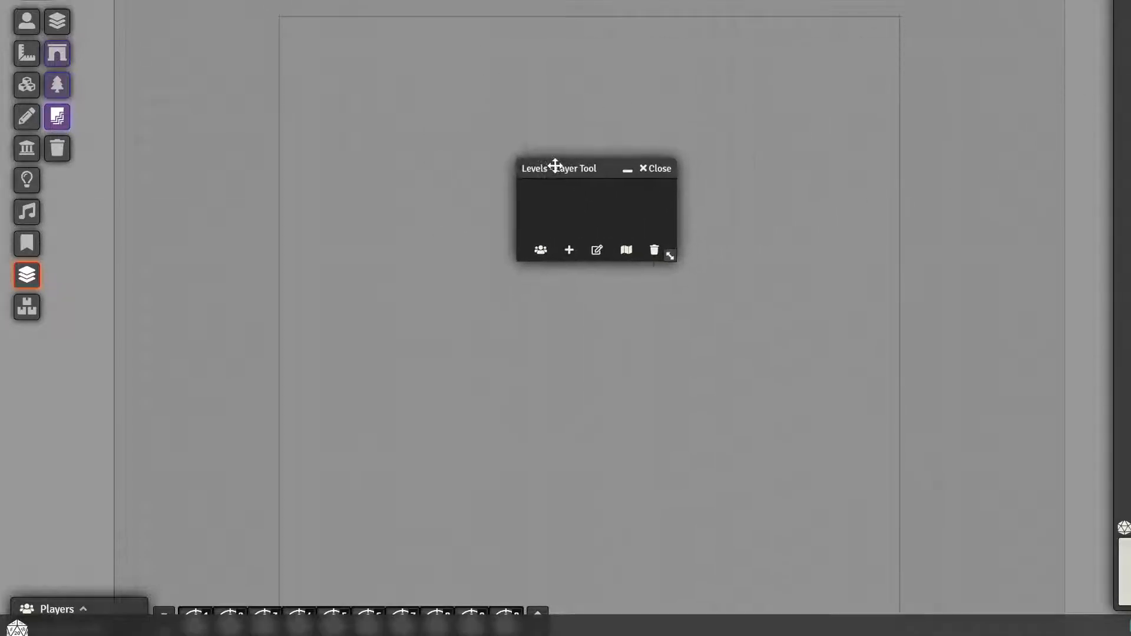
pyautogui.moveTo(674, 260)
pyautogui.mouseDown()
pyautogui.moveTo(689, 278)
pyautogui.moveTo(649, 278)
pyautogui.moveTo(666, 264)
pyautogui.mouseUp()
pyautogui.moveTo(546, 160); pyautogui.dragTo(579, 157)
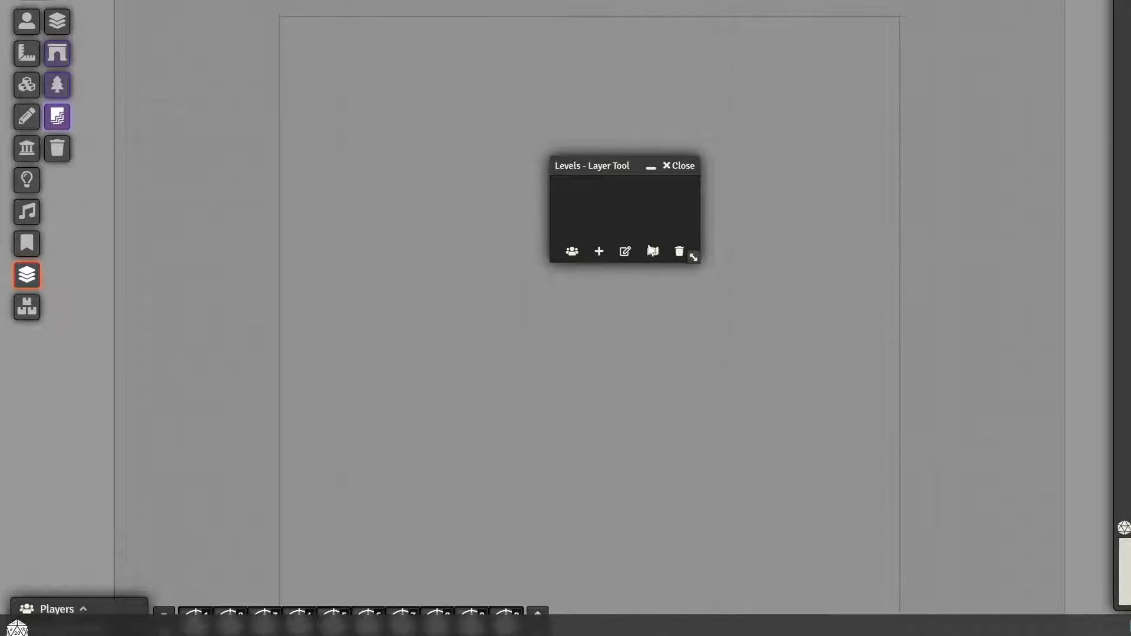
# Bring up the confirmation for clearing all stored levels and dismiss it without clearing
pyautogui.click(679, 253)
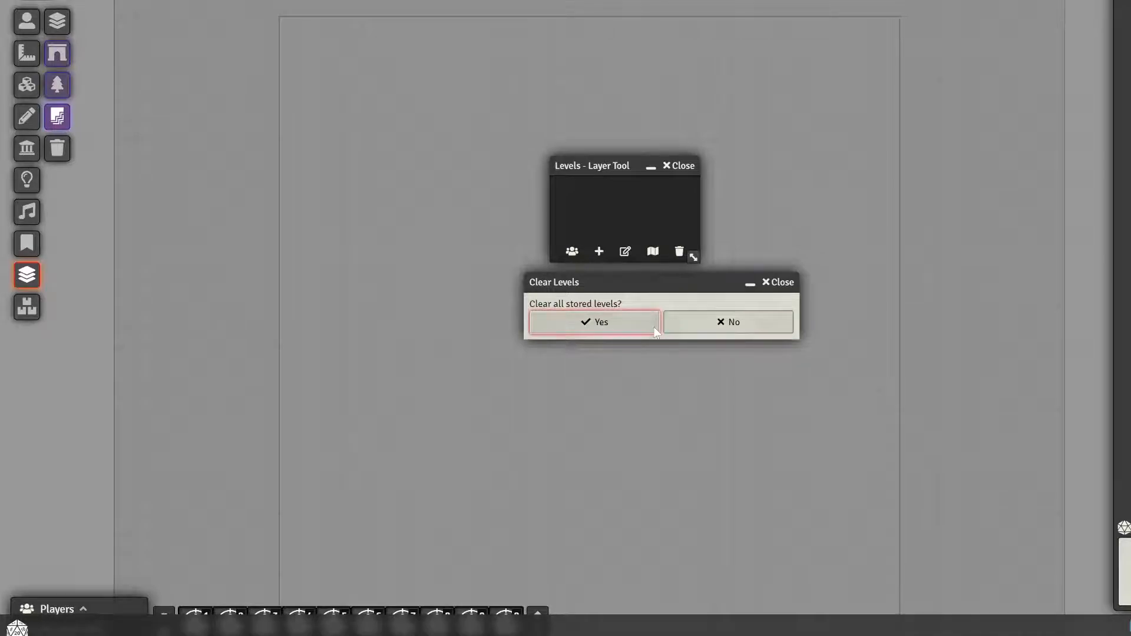
pyautogui.click(778, 282)
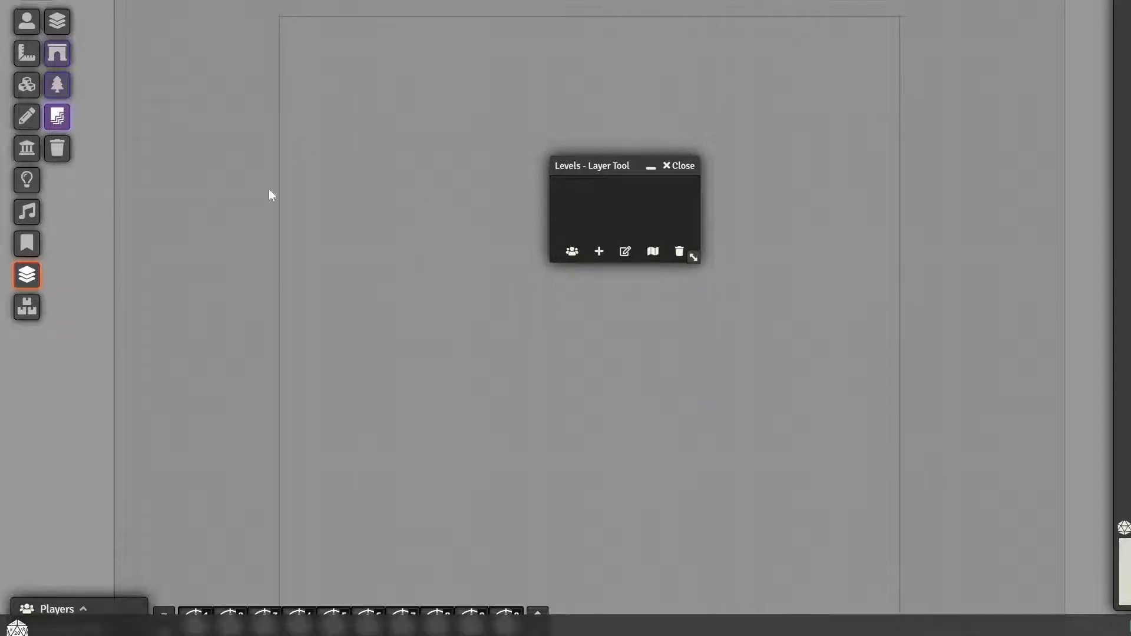
pyautogui.moveTo(596, 160); pyautogui.dragTo(684, 151)
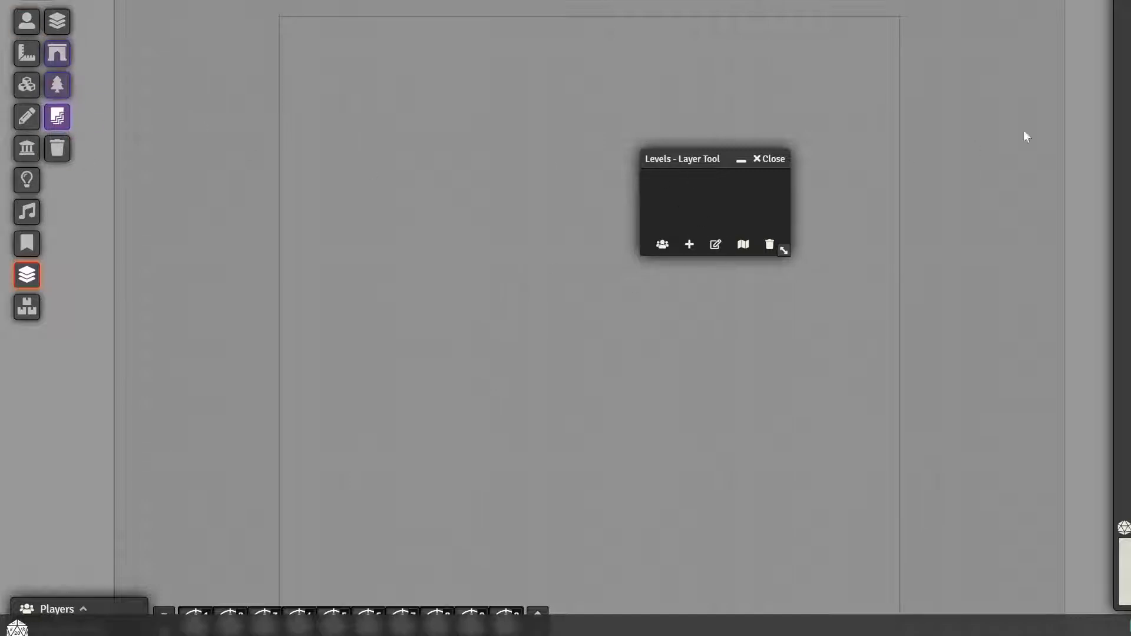
# Open the Levels Macros compendium and close the Levels Layer Tool window
pyautogui.click(1130, 1)
pyautogui.scroll(-5, 1123, 306)
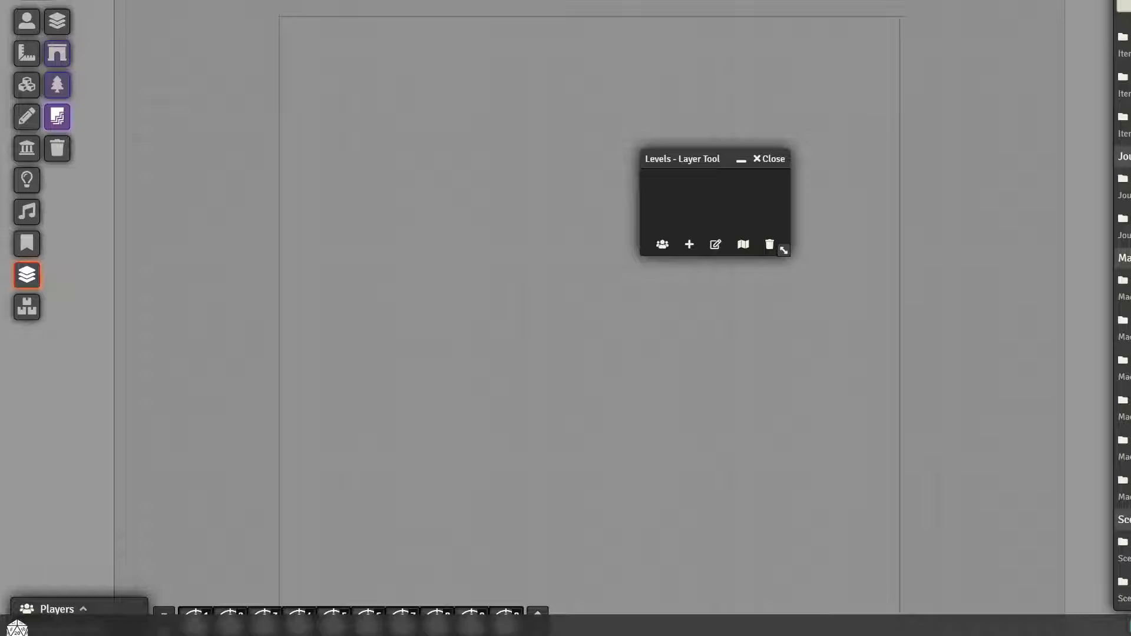
pyautogui.click(1120, 406)
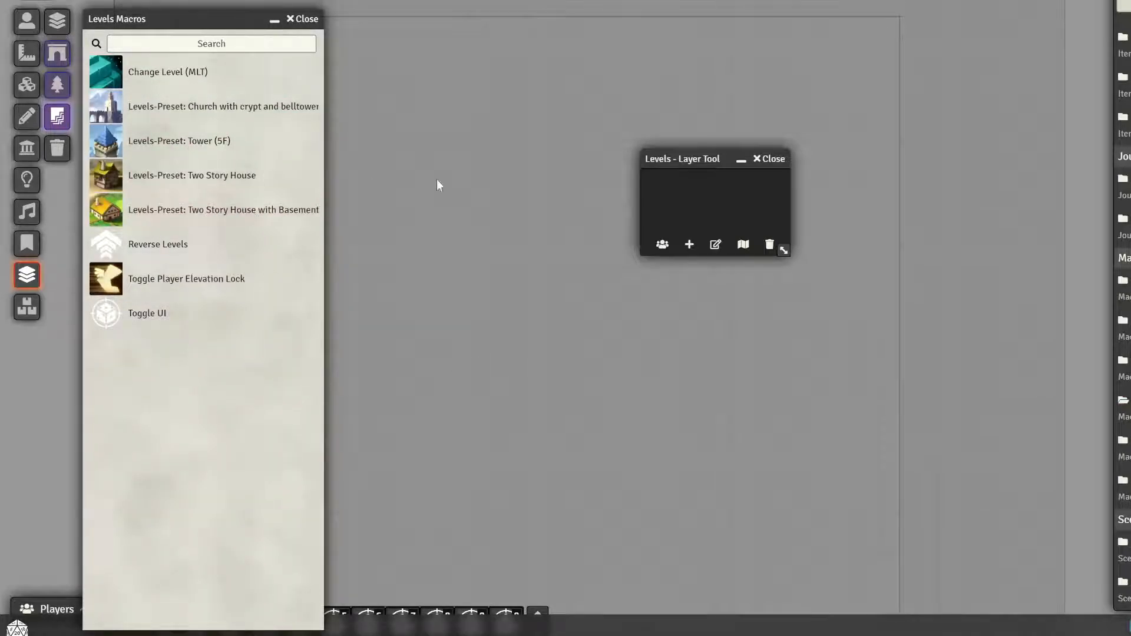
pyautogui.moveTo(679, 155); pyautogui.dragTo(507, 121)
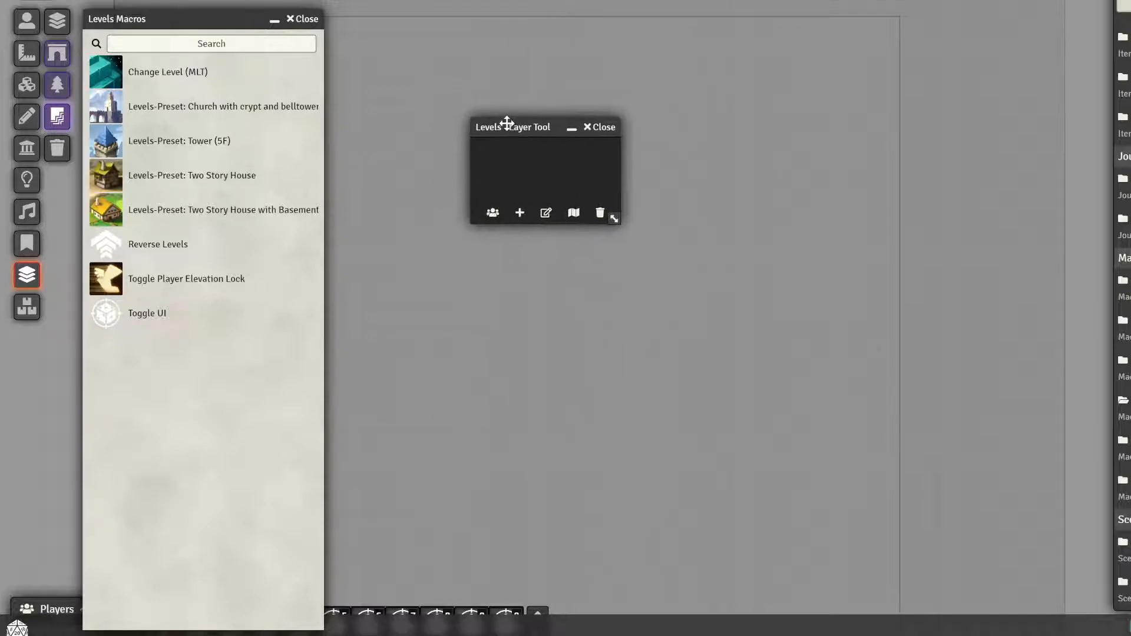
pyautogui.click(601, 129)
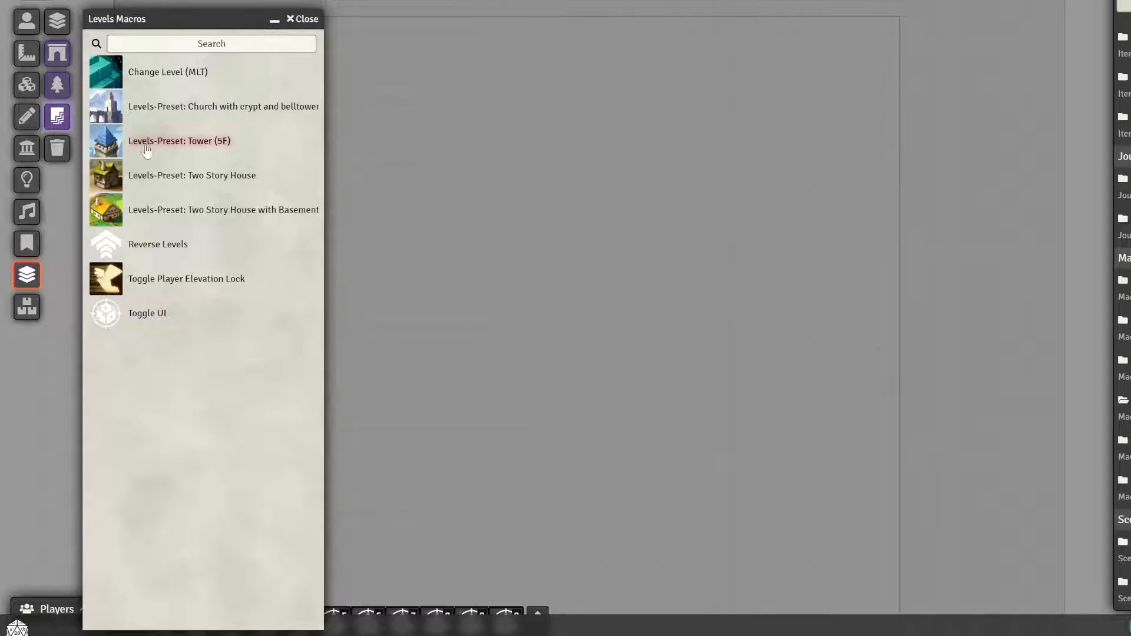
# Execute the "Levels-Preset: Two Story House with Basement" macro and reopen the Levels Layer Tool
pyautogui.click(229, 216)
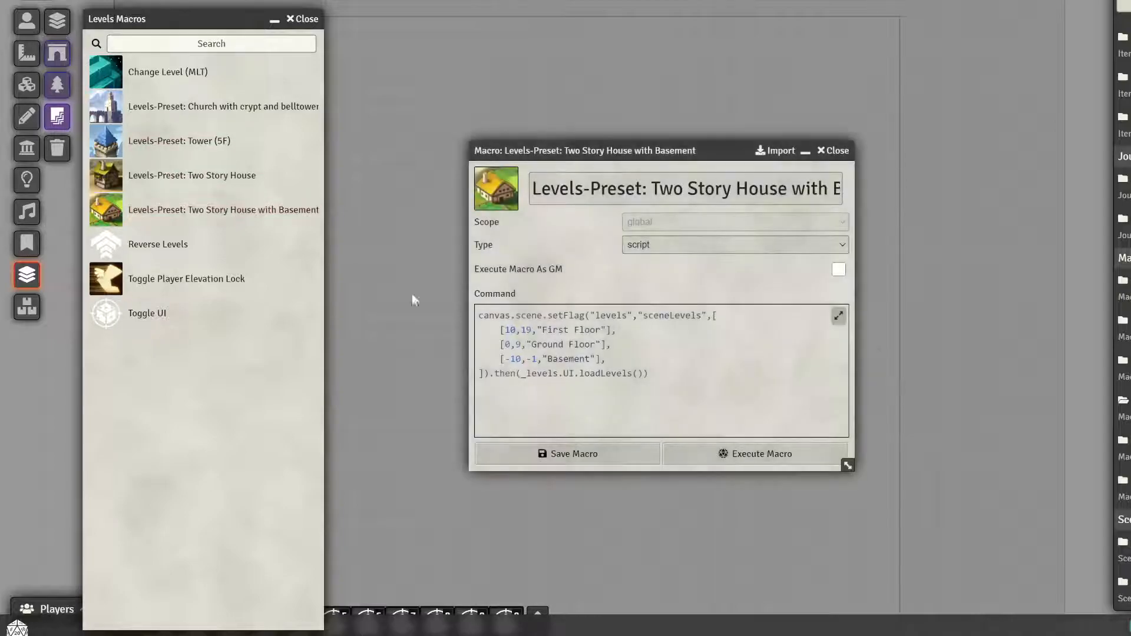
pyautogui.click(838, 152)
pyautogui.click(30, 275)
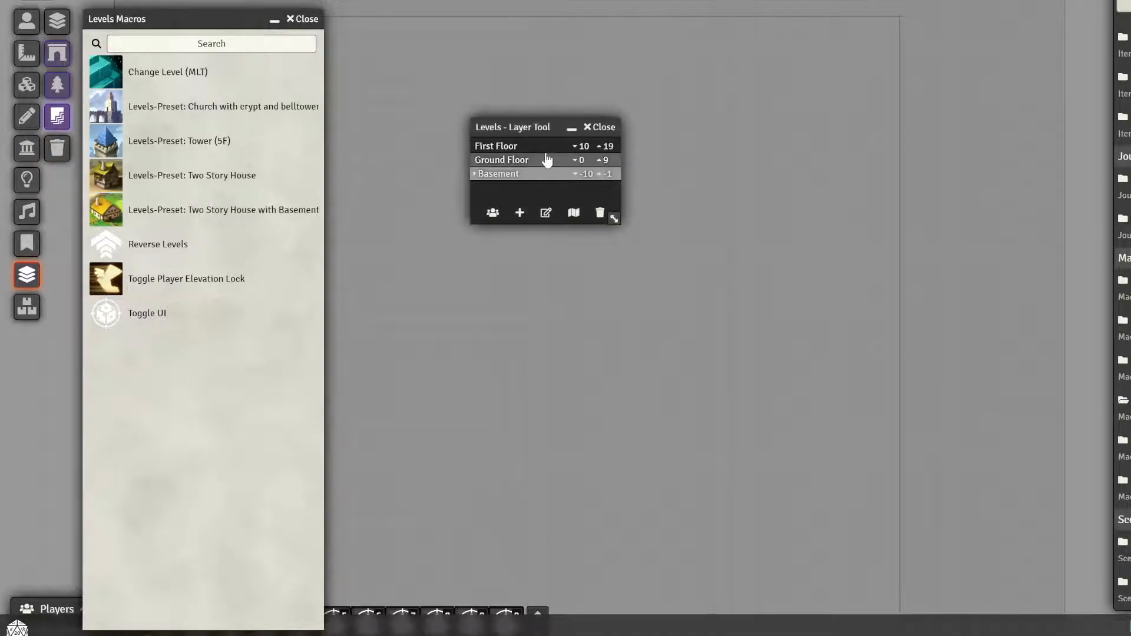
pyautogui.moveTo(512, 126); pyautogui.dragTo(702, 135)
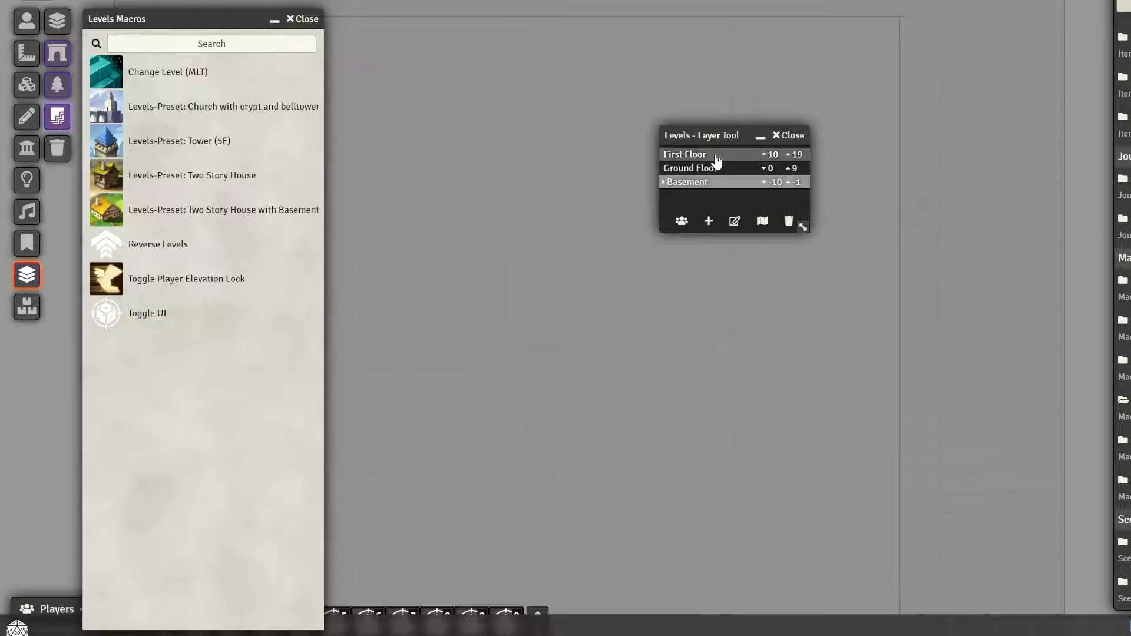
# Clear all stored levels of the scene and close the Levels Macros compendium
pyautogui.click(788, 223)
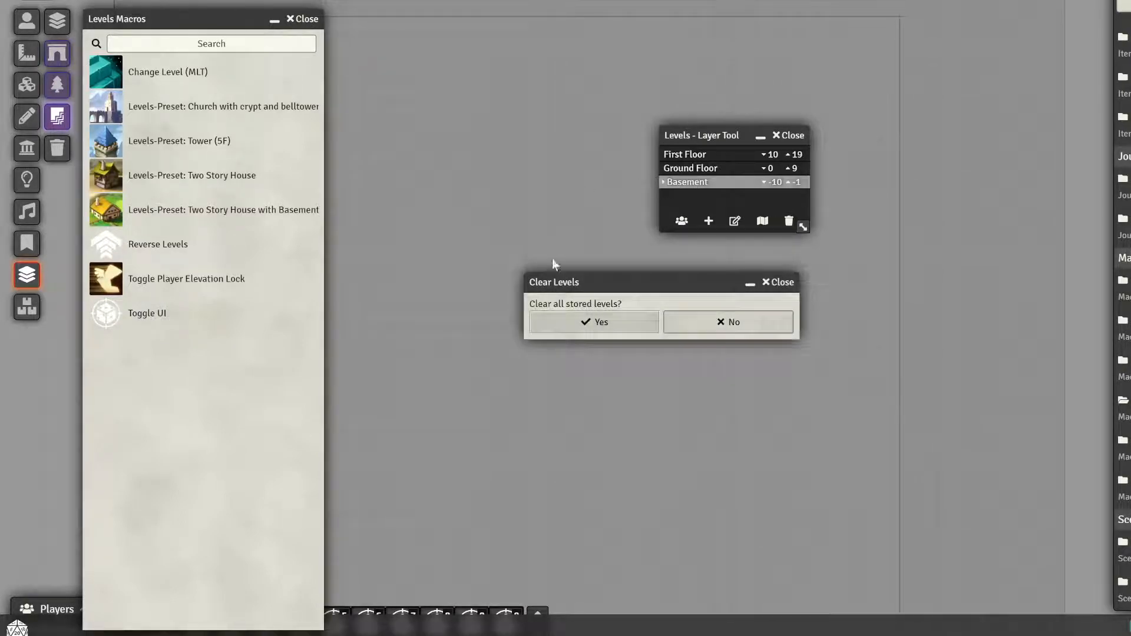
pyautogui.click(588, 323)
pyautogui.click(303, 19)
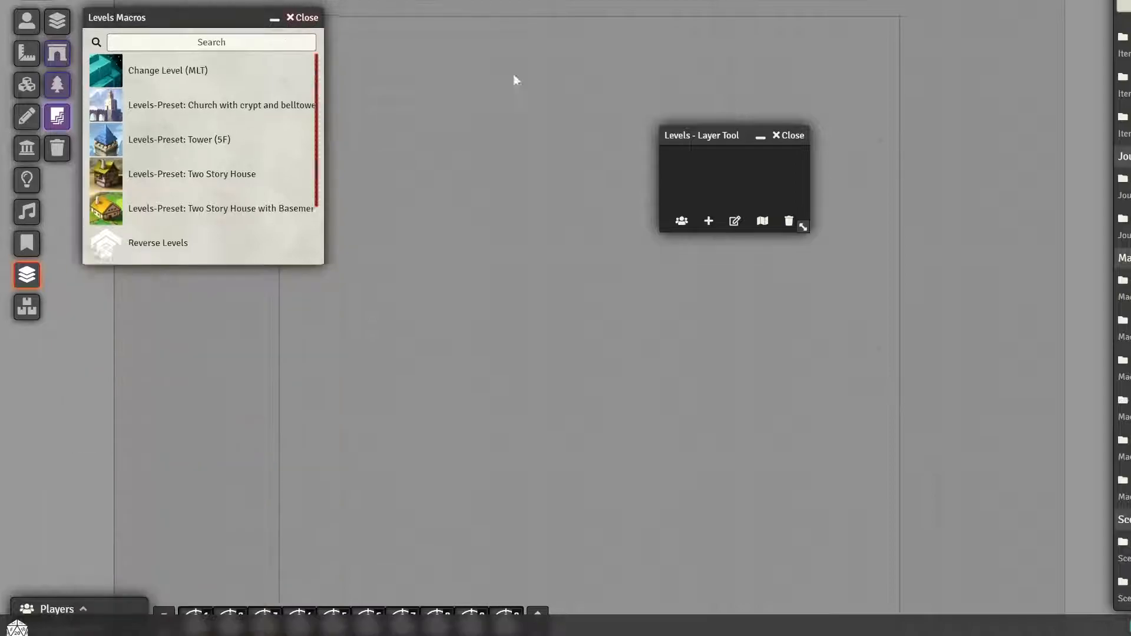
# Add three new blank levels to the scene in the Levels Layer Tool
pyautogui.moveTo(694, 141); pyautogui.dragTo(663, 144)
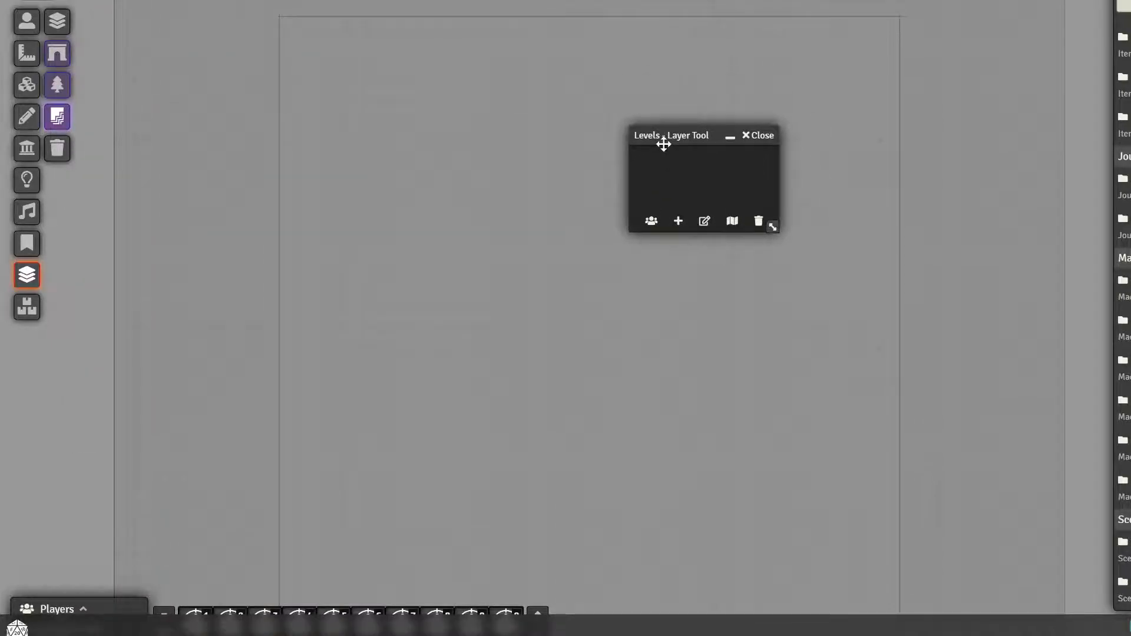
pyautogui.click(678, 222)
pyautogui.doubleClick(678, 221)
pyautogui.click(655, 156)
pyautogui.click(649, 172)
pyautogui.click(645, 155)
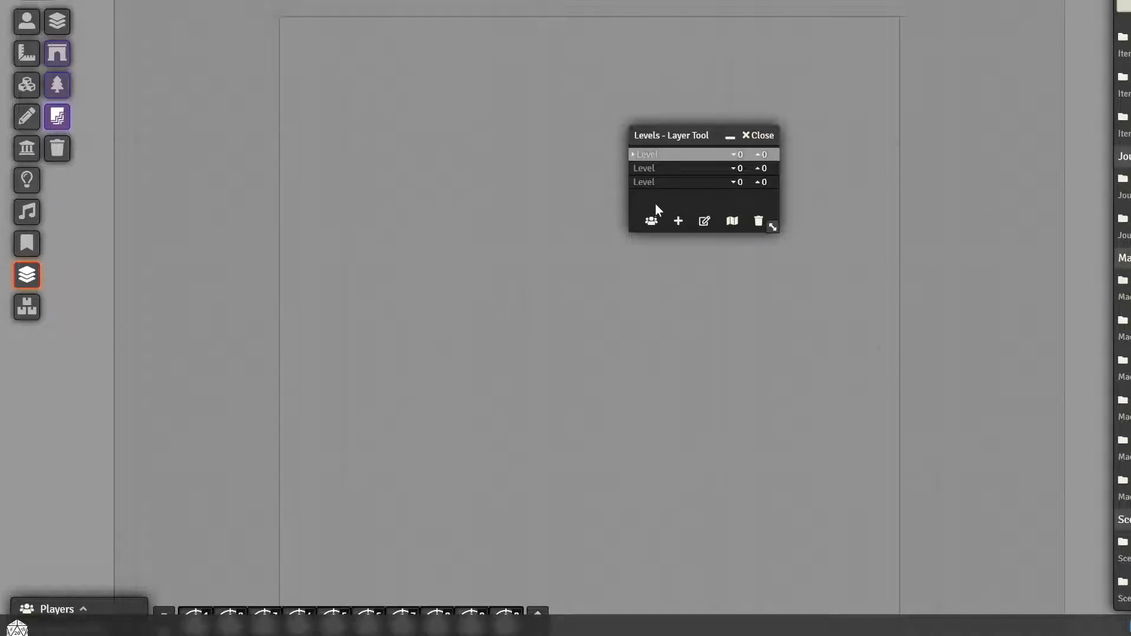
# Enable editing of the level list and name the first level Top
pyautogui.click(704, 223)
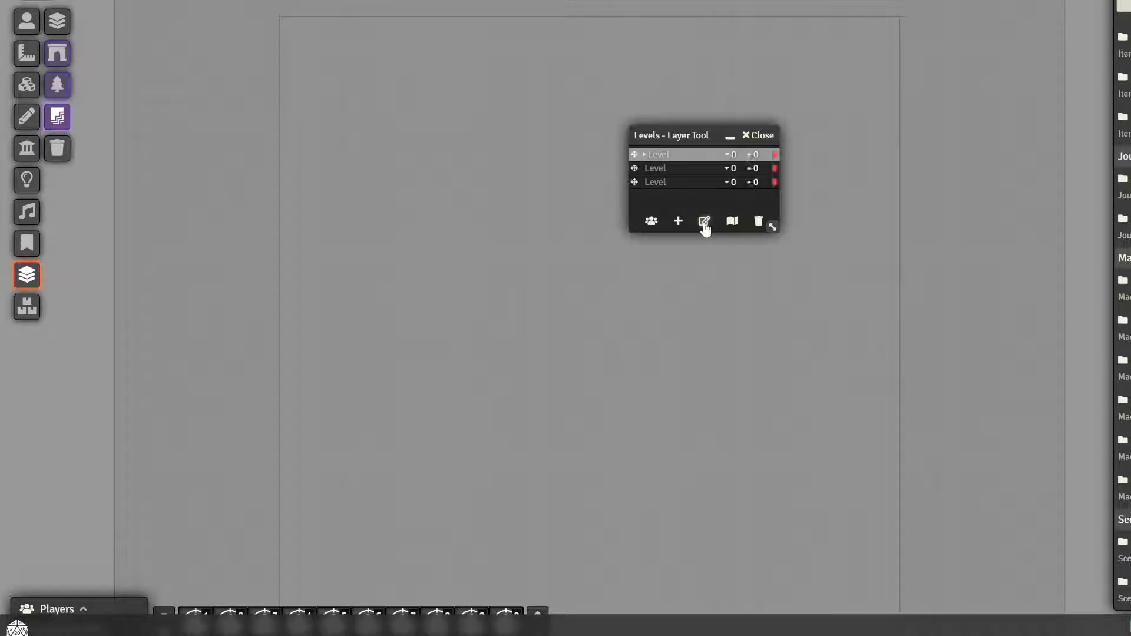
pyautogui.click(653, 155)
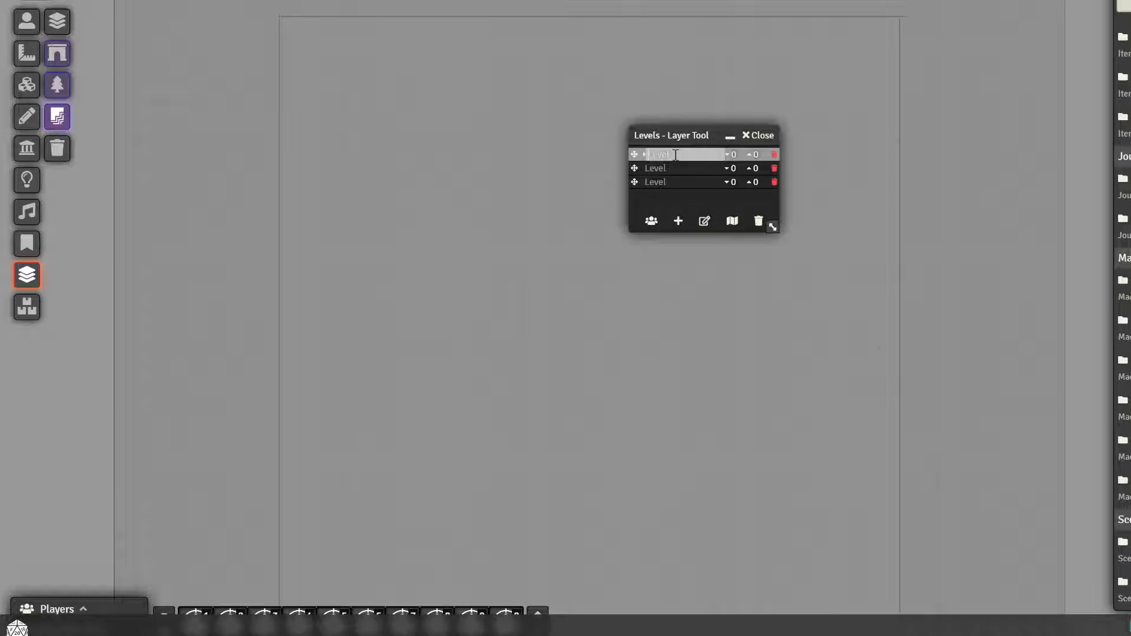
pyautogui.write('Top')
pyautogui.press('Tab')
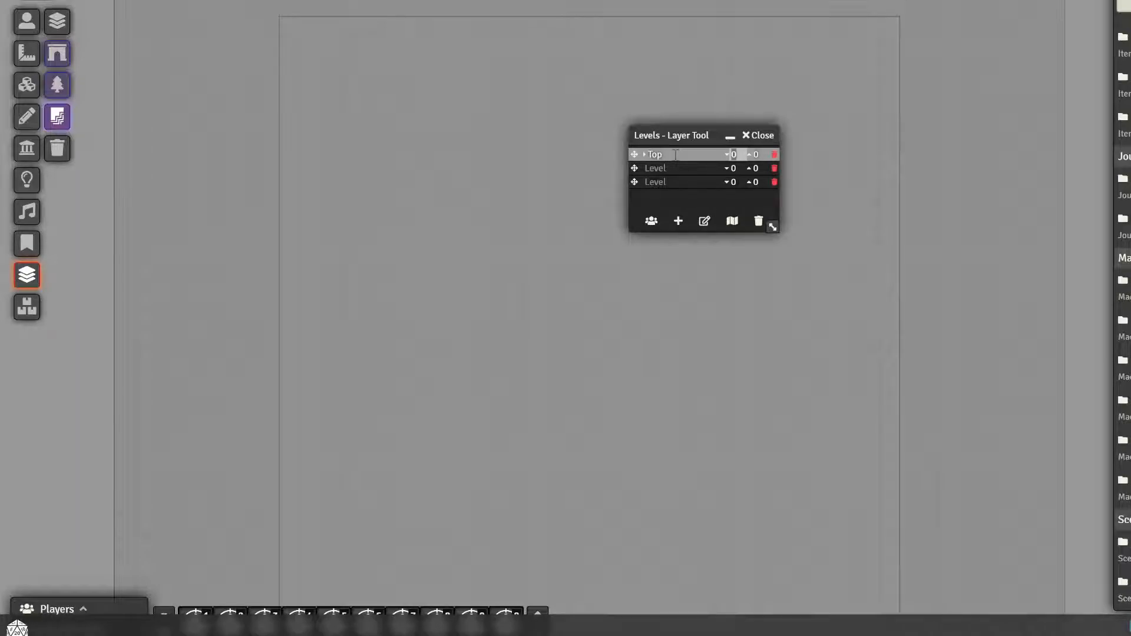
# Set the second level's elevation range to 0 to 9 and name it Ground
pyautogui.click(736, 170)
pyautogui.click(756, 169)
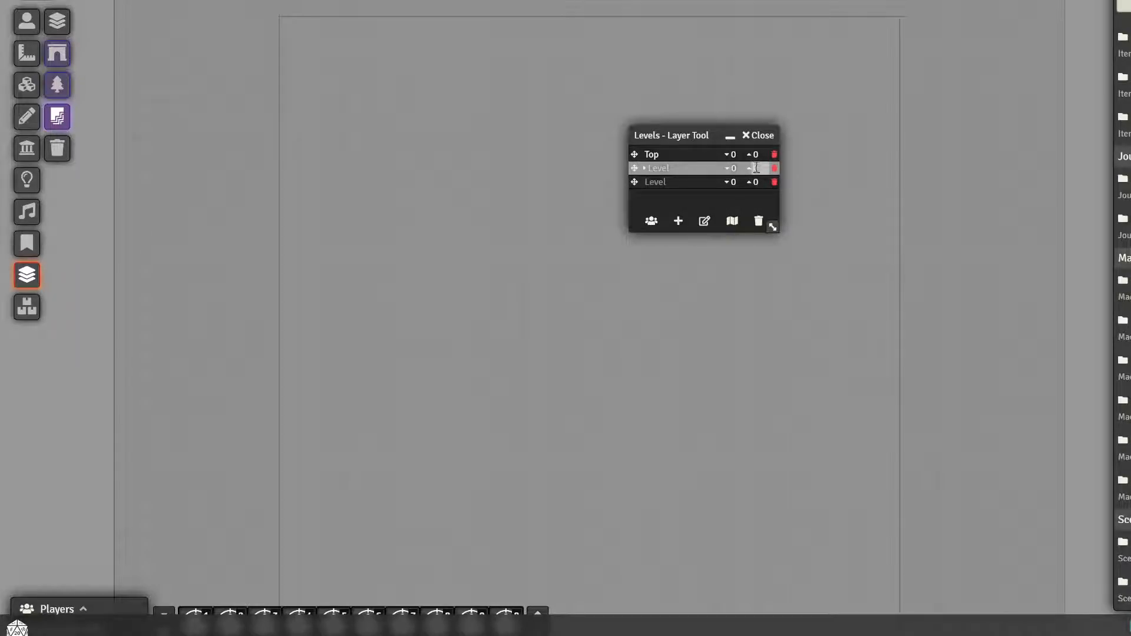
pyautogui.write('9')
pyautogui.click(658, 168)
pyautogui.write('Ground')
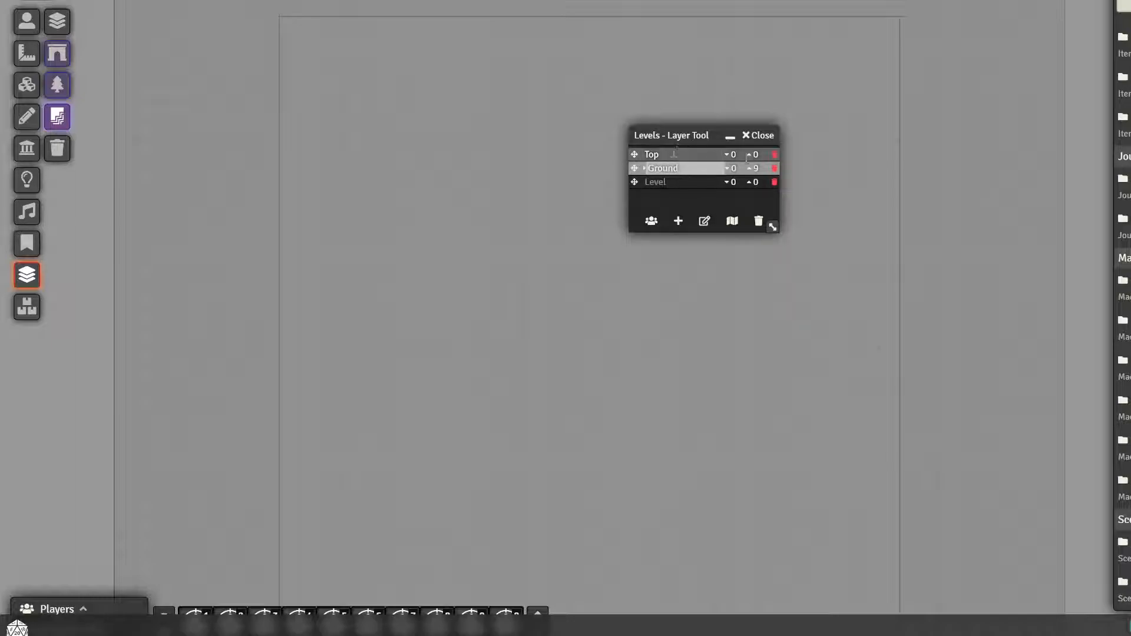
# Set the Top level's elevation range to 10 to 19
pyautogui.click(734, 154)
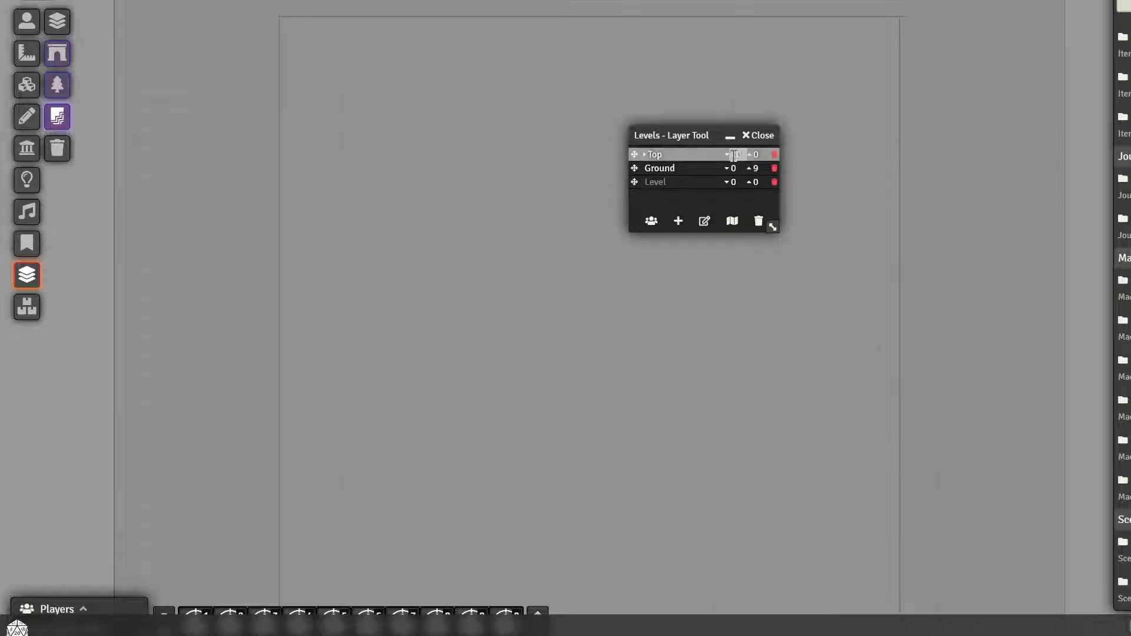
pyautogui.press('Tab')
pyautogui.write('19')
# Set the third level's elevation range to -10 to -1 and name it Basement
pyautogui.click(734, 182)
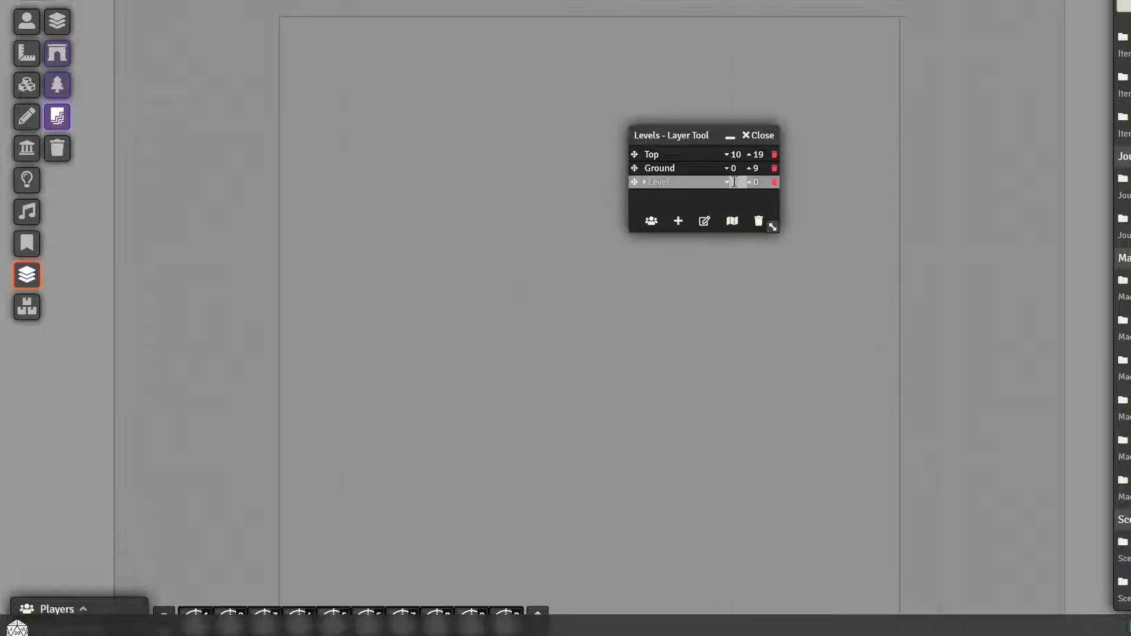
pyautogui.click(757, 182)
pyautogui.write('-1')
pyautogui.click(659, 184)
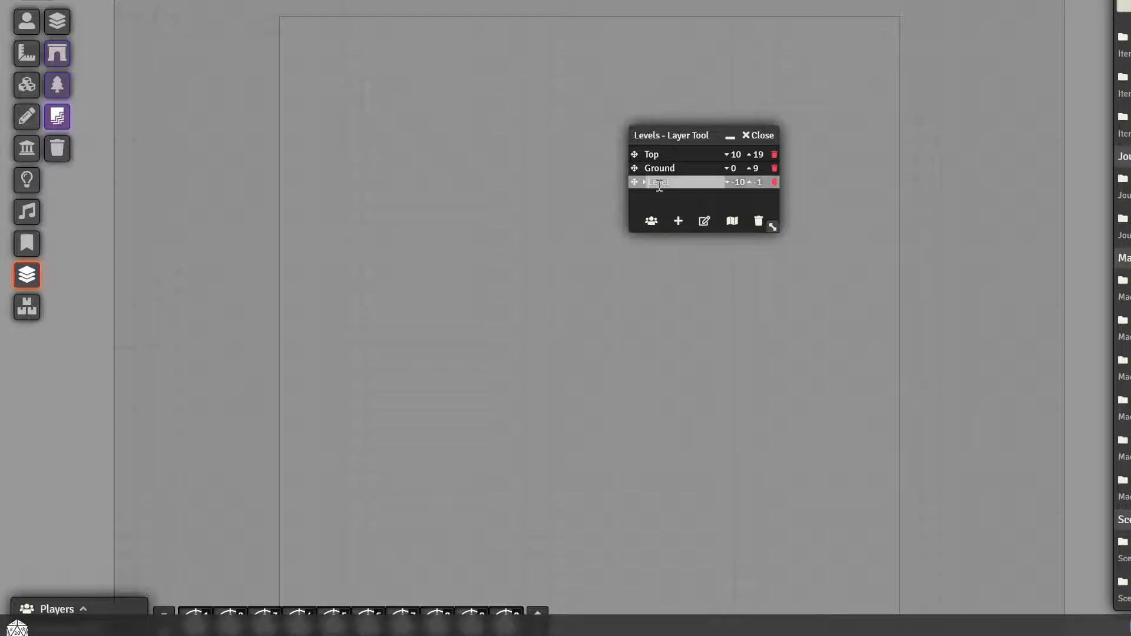
pyautogui.write('Basement')
pyautogui.click(677, 194)
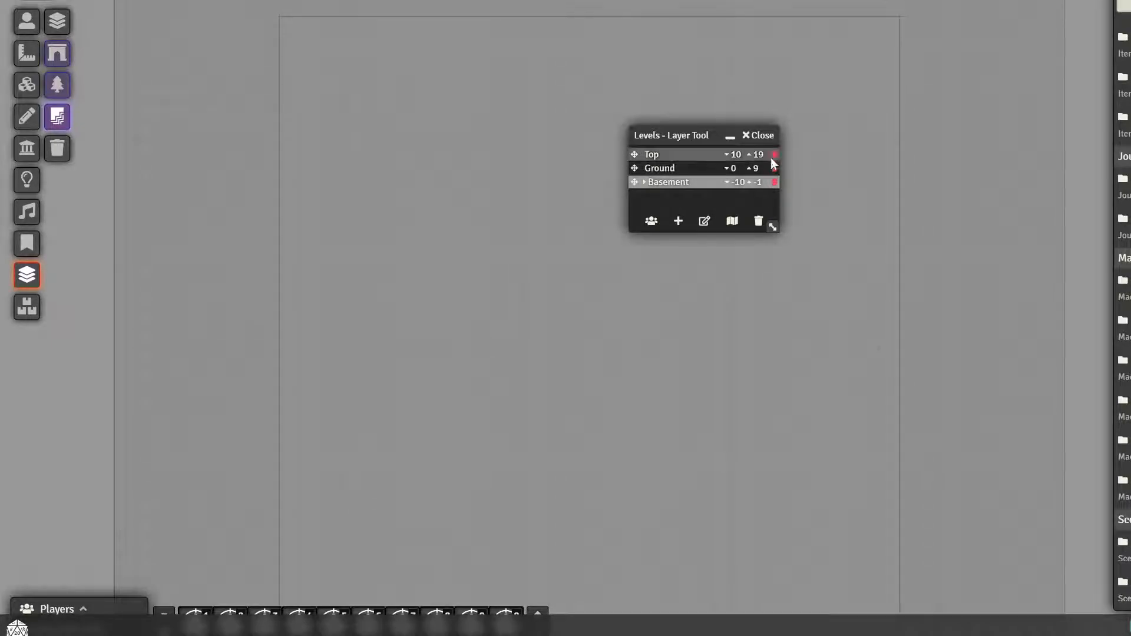
# Reorder the level list by moving Top below Ground, and return it to first place
pyautogui.moveTo(633, 154)
pyautogui.mouseDown()
pyautogui.moveTo(632, 177)
pyautogui.moveTo(637, 150)
pyautogui.mouseUp()
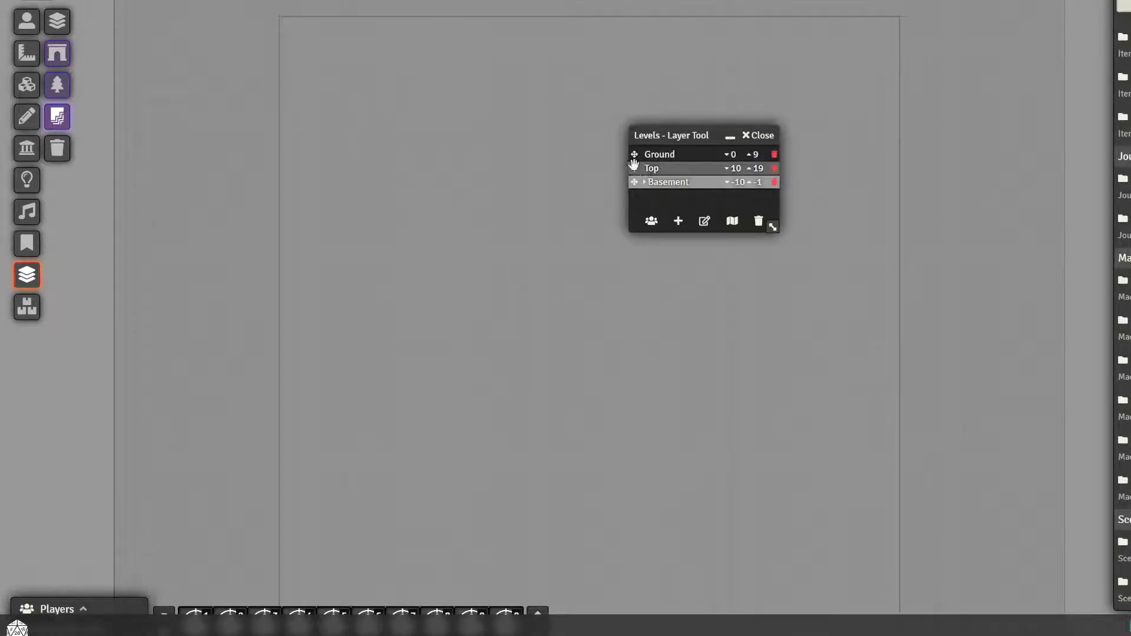
pyautogui.moveTo(634, 169); pyautogui.dragTo(634, 155)
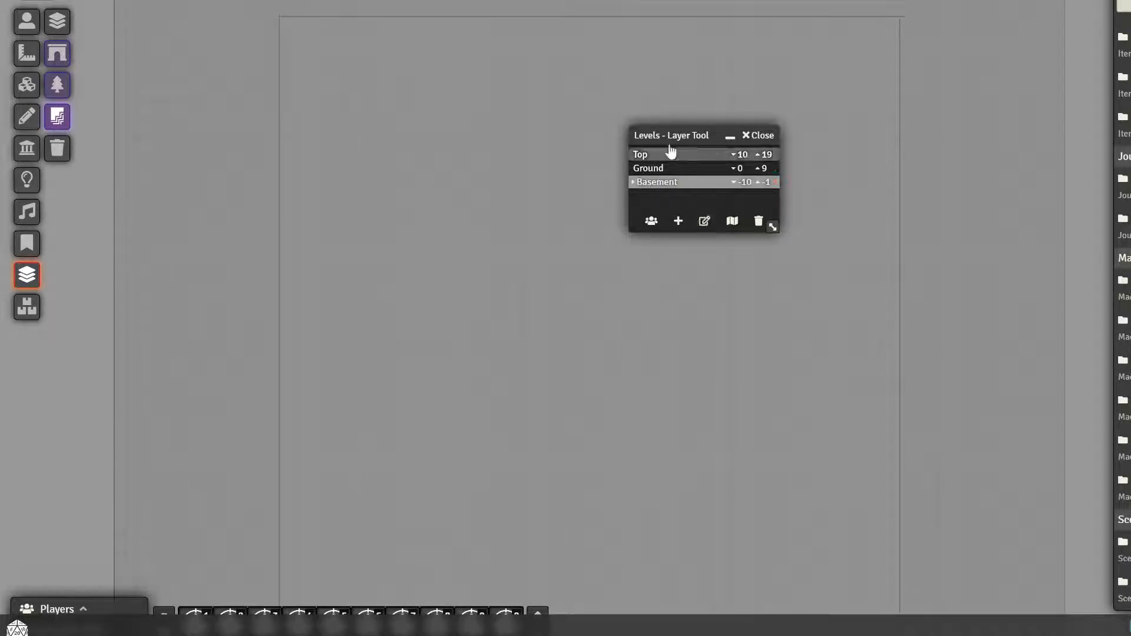
# Make Ground the active level and move the Levels Layer Tool aside to free the canvas
pyautogui.moveTo(669, 139); pyautogui.dragTo(760, 139)
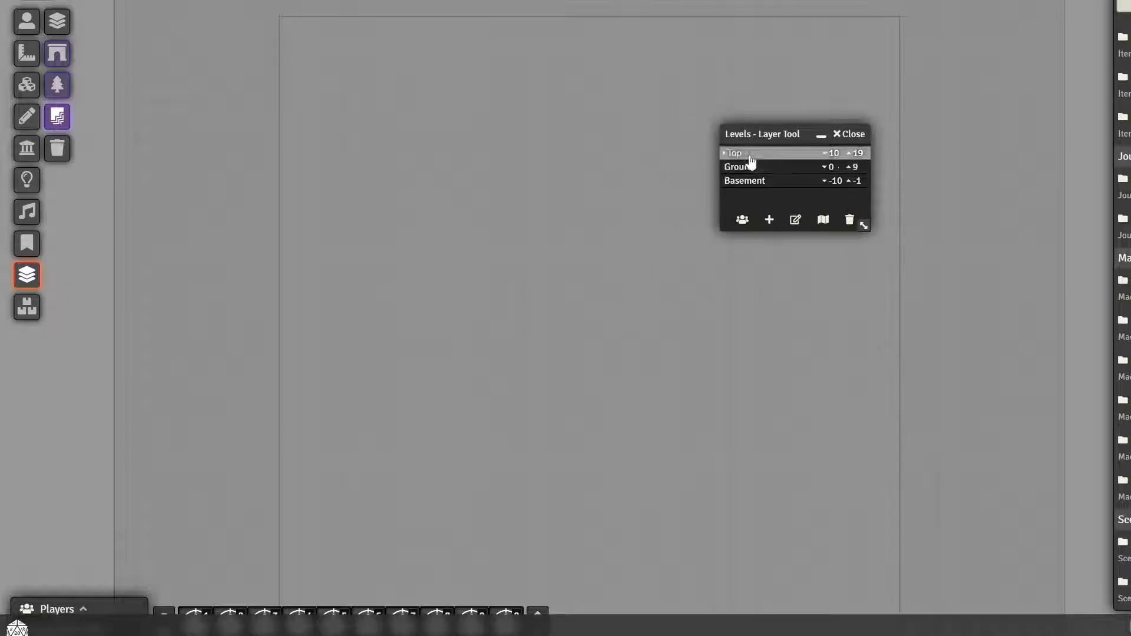
pyautogui.click(749, 171)
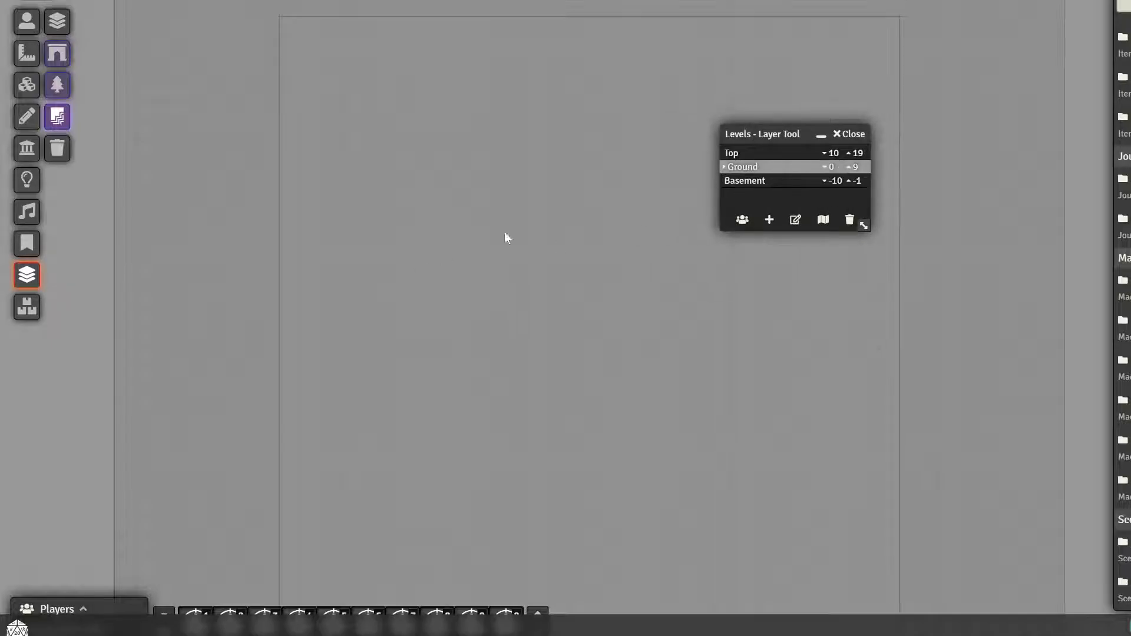
pyautogui.moveTo(775, 133); pyautogui.dragTo(785, 132)
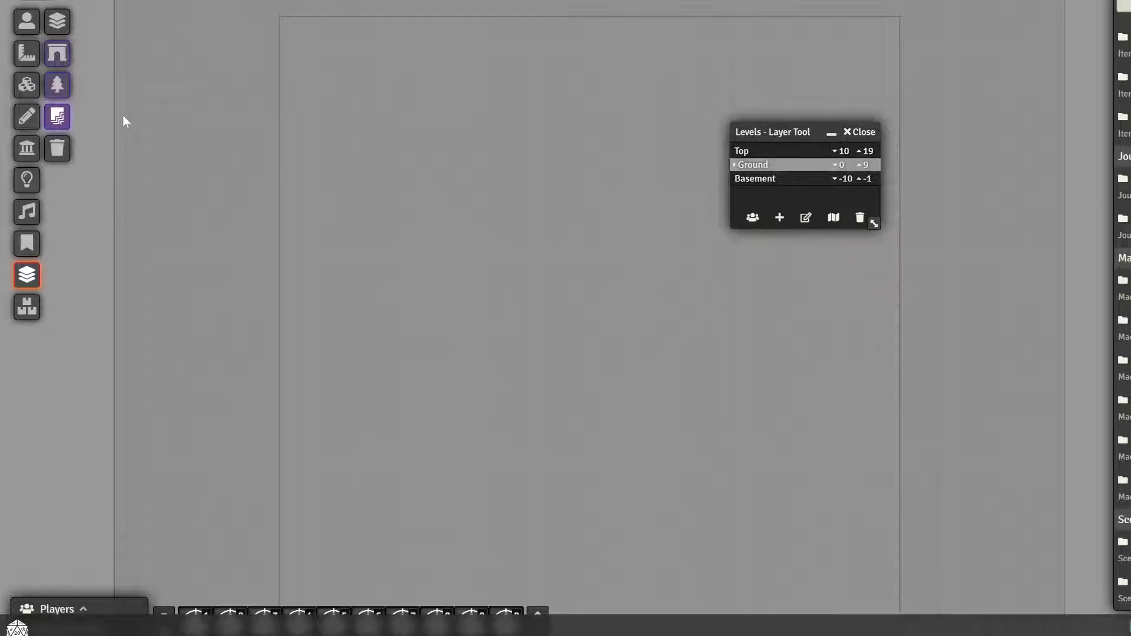
# Place the first dark orange-brown texture from the Natural_Textures/Forest folder as a tile on the Ground level
pyautogui.click(26, 84)
pyautogui.click(57, 86)
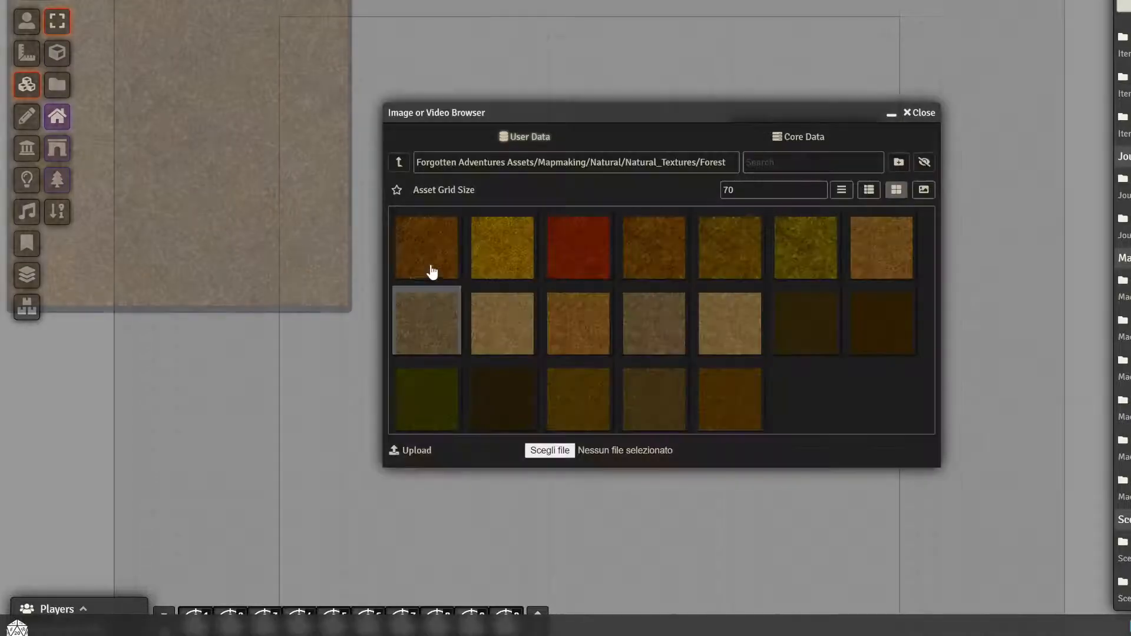
pyautogui.moveTo(419, 252); pyautogui.dragTo(359, 372)
pyautogui.moveTo(449, 305)
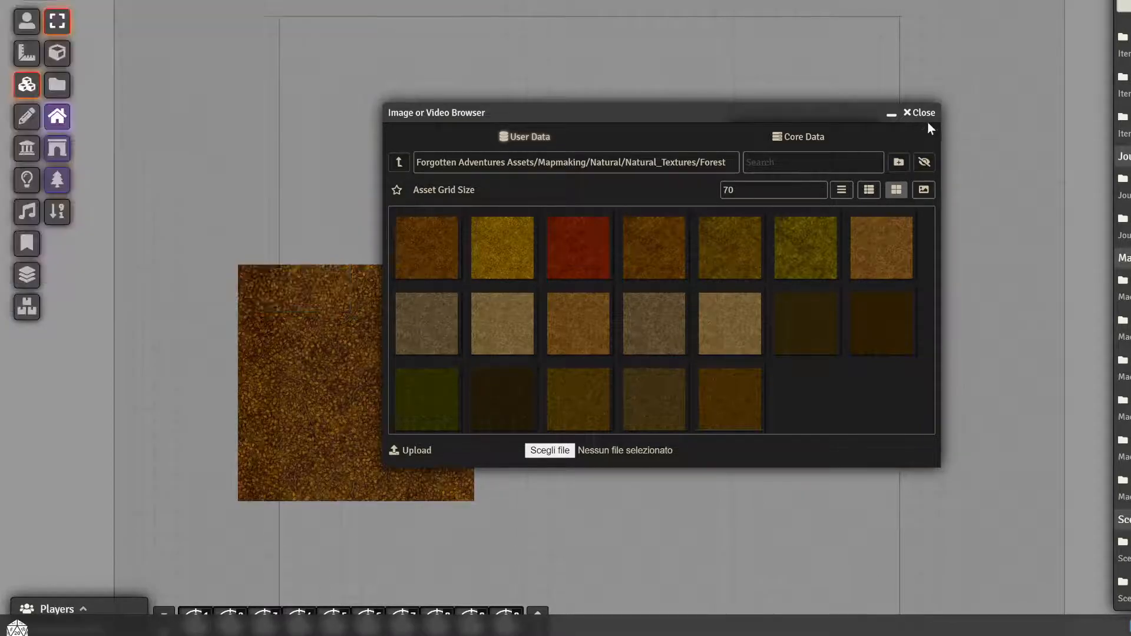
# Close the image browser and move the orange-brown tile up and to the right, inside the scene boundary
pyautogui.click(922, 113)
pyautogui.moveTo(401, 336); pyautogui.dragTo(398, 301)
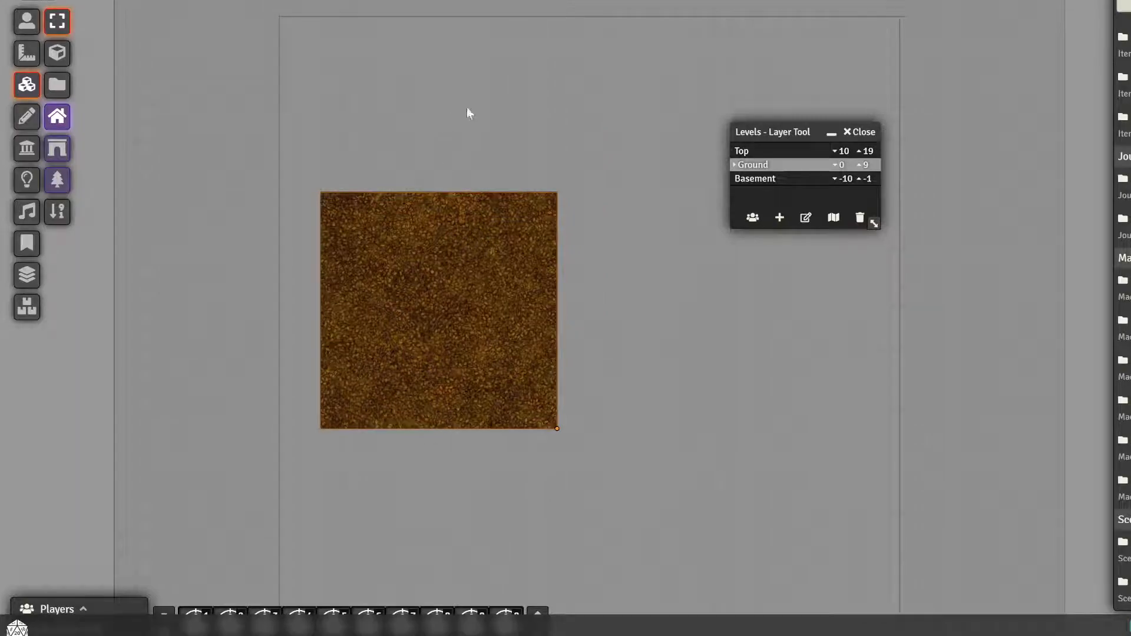
# Switch between the Basement, Ground and Top levels to compare tile visibility, ending on Ground, and reposition the Levels Layer Tool
pyautogui.click(760, 179)
pyautogui.click(753, 165)
pyautogui.click(750, 152)
pyautogui.click(750, 166)
pyautogui.click(752, 179)
pyautogui.click(753, 166)
pyautogui.moveTo(748, 132); pyautogui.dragTo(724, 151)
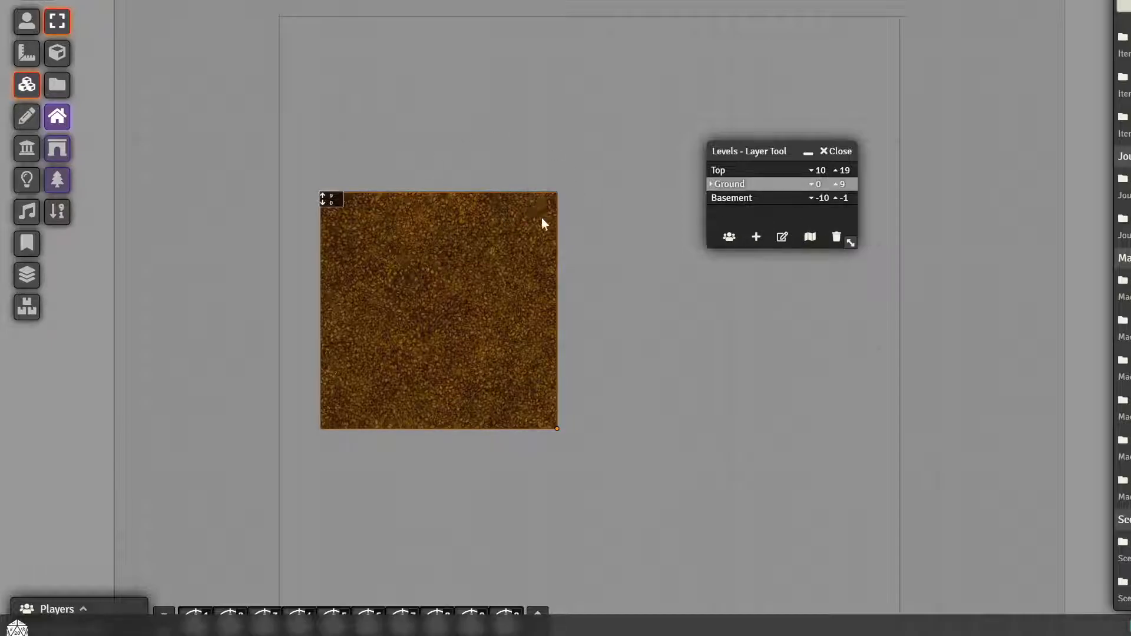
# Make Basement the active level and place the red forest texture on it as a tile, overlapping the scene's left boundary
pyautogui.click(753, 205)
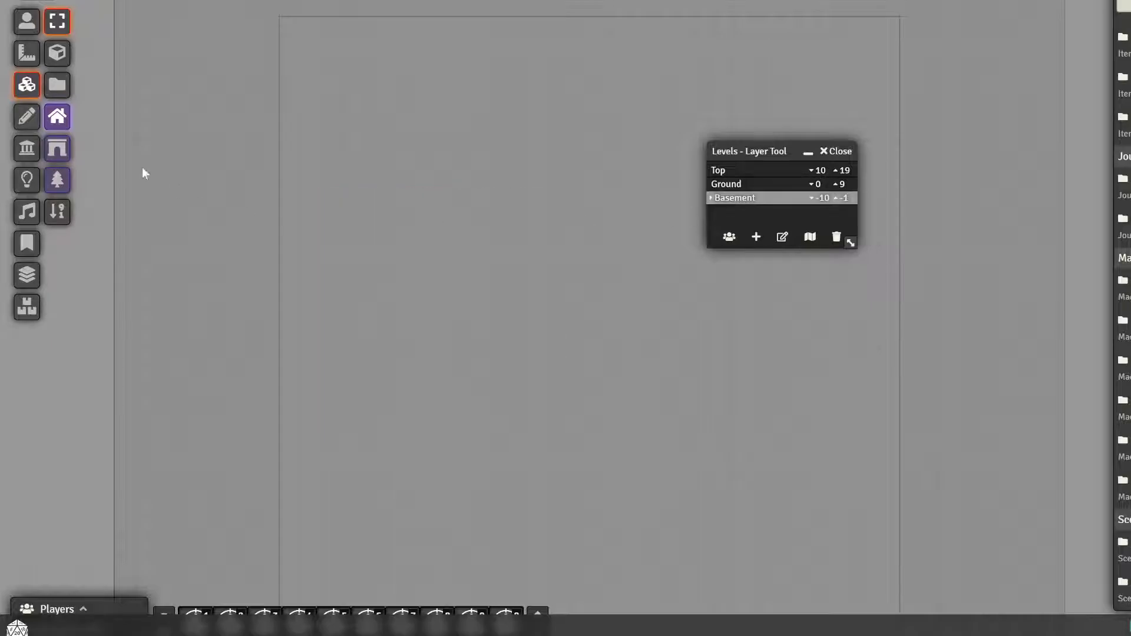
pyautogui.click(57, 84)
pyautogui.moveTo(568, 234); pyautogui.dragTo(355, 370)
pyautogui.click(919, 112)
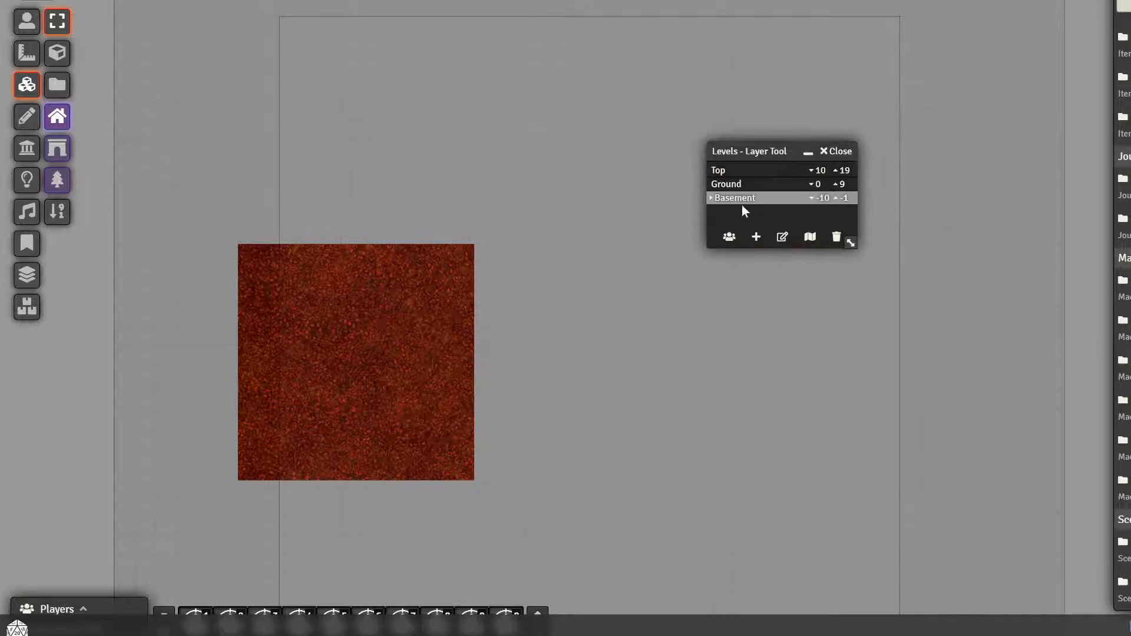
# Make Top the active level and place the yellow-green forest texture as a tile, offset up and right from the orange-brown one
pyautogui.click(726, 172)
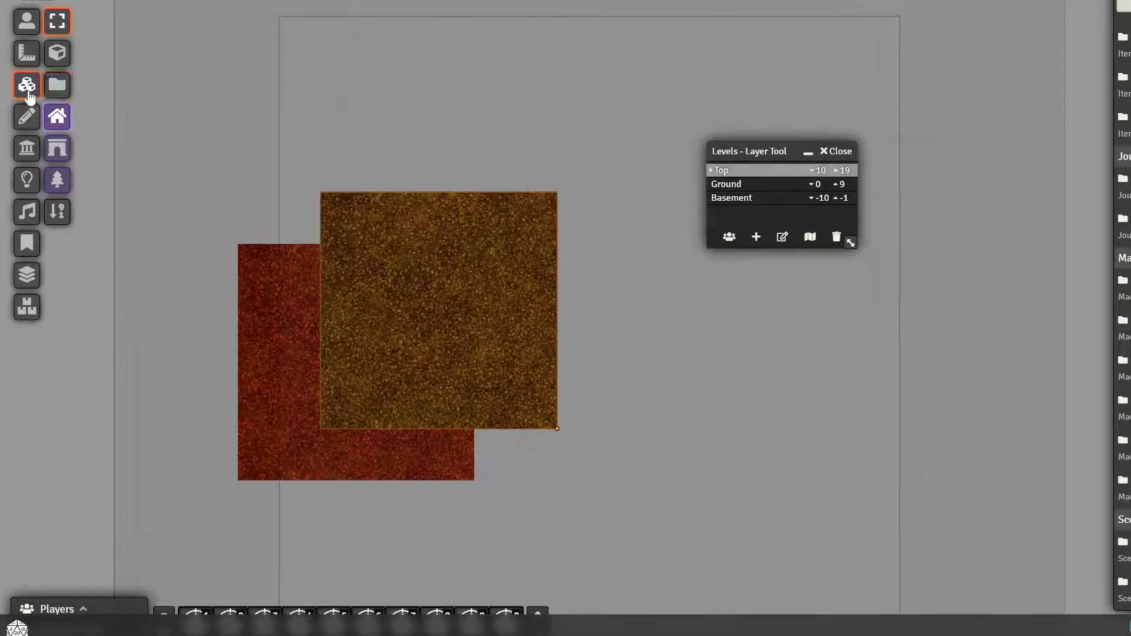
pyautogui.click(768, 184)
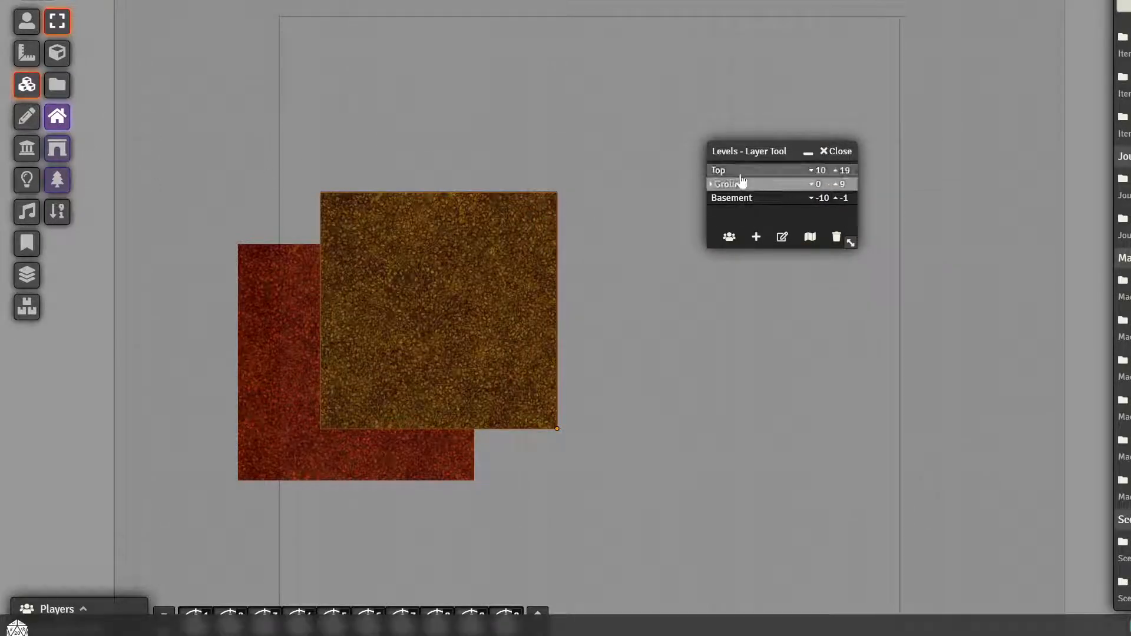
pyautogui.click(740, 174)
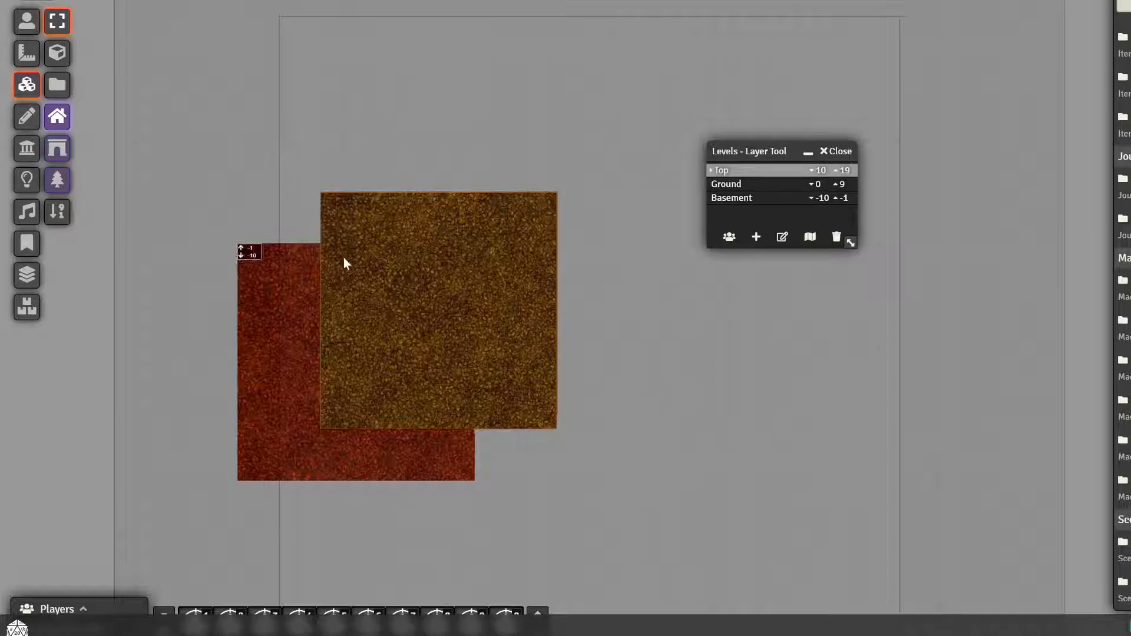
pyautogui.click(57, 85)
pyautogui.moveTo(805, 247); pyautogui.dragTo(540, 225)
pyautogui.click(922, 112)
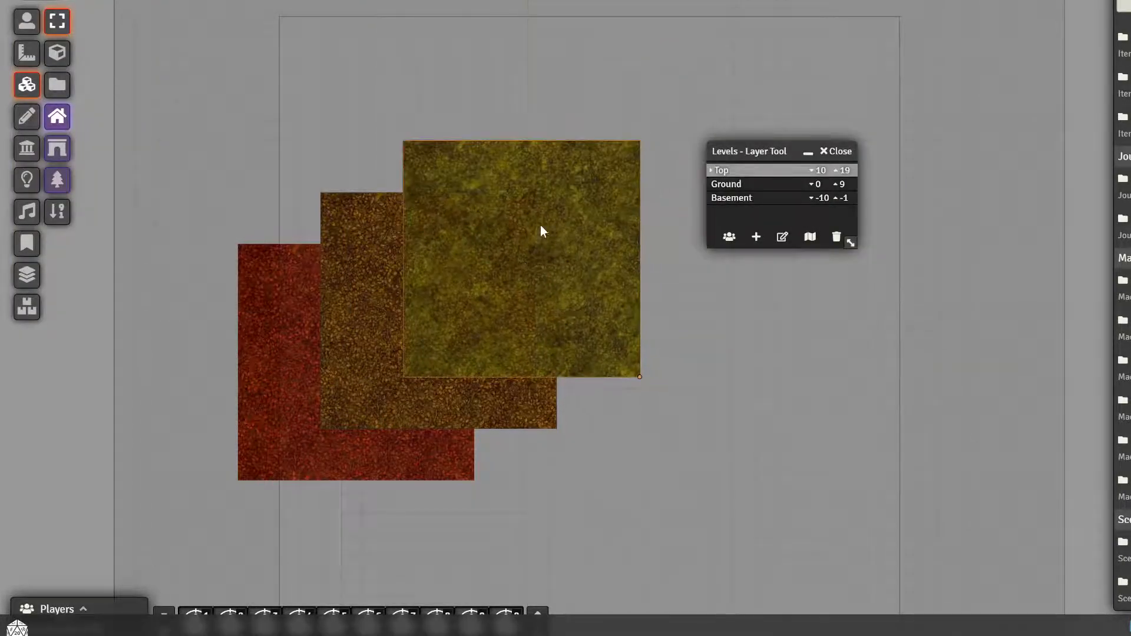
# Step through the Ground, Basement, Ground and Top levels to examine which tiles each one shows
pyautogui.click(775, 185)
pyautogui.click(759, 198)
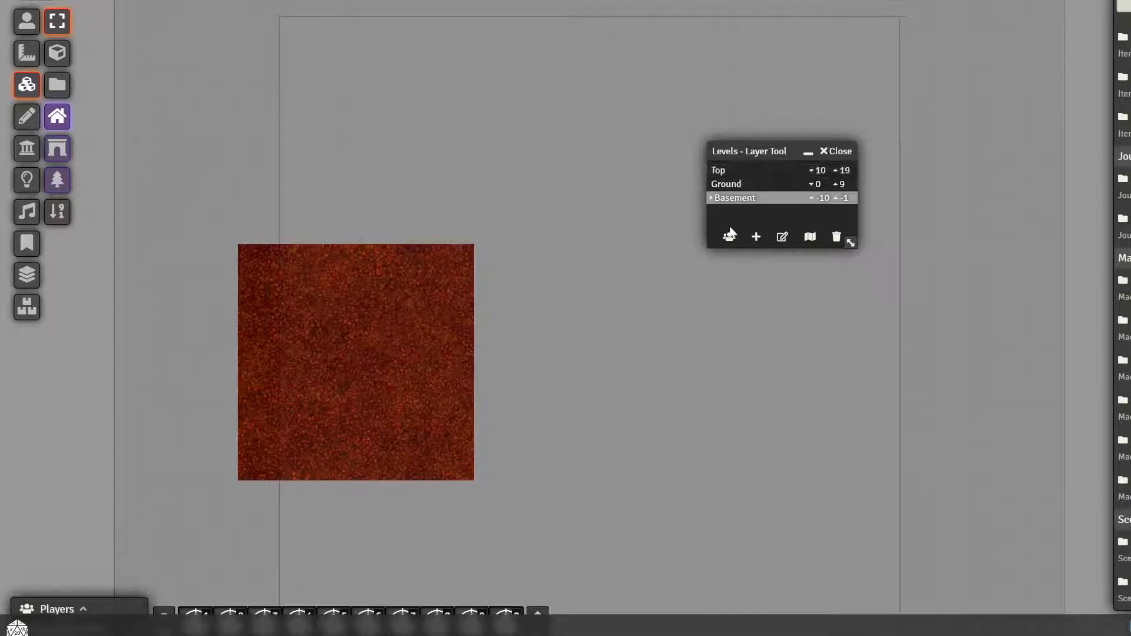
pyautogui.click(763, 185)
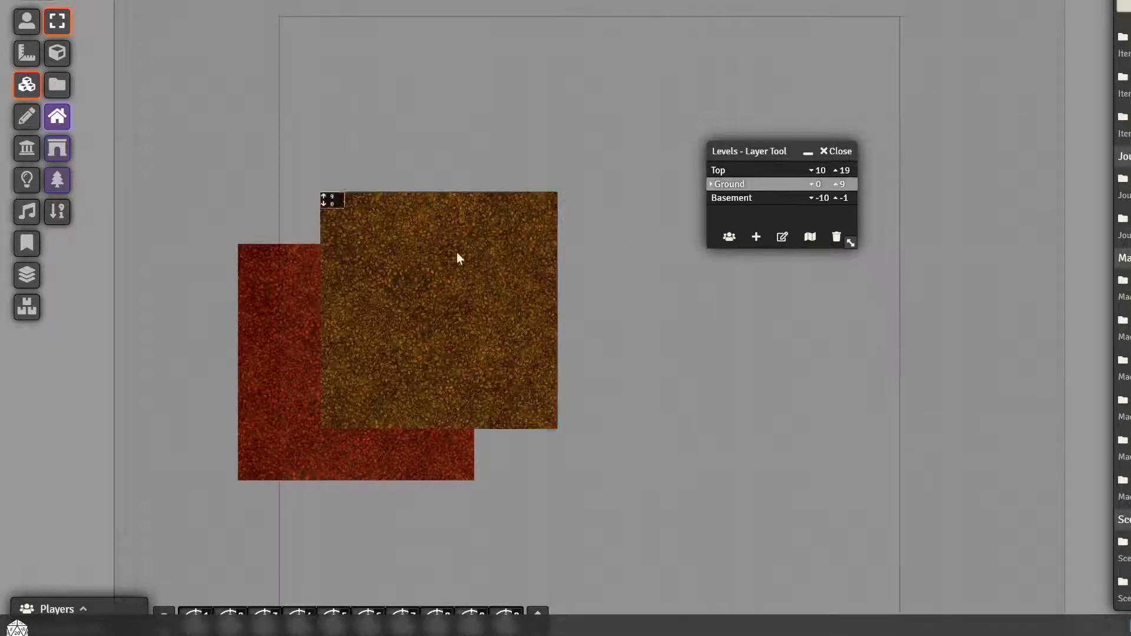
pyautogui.click(752, 171)
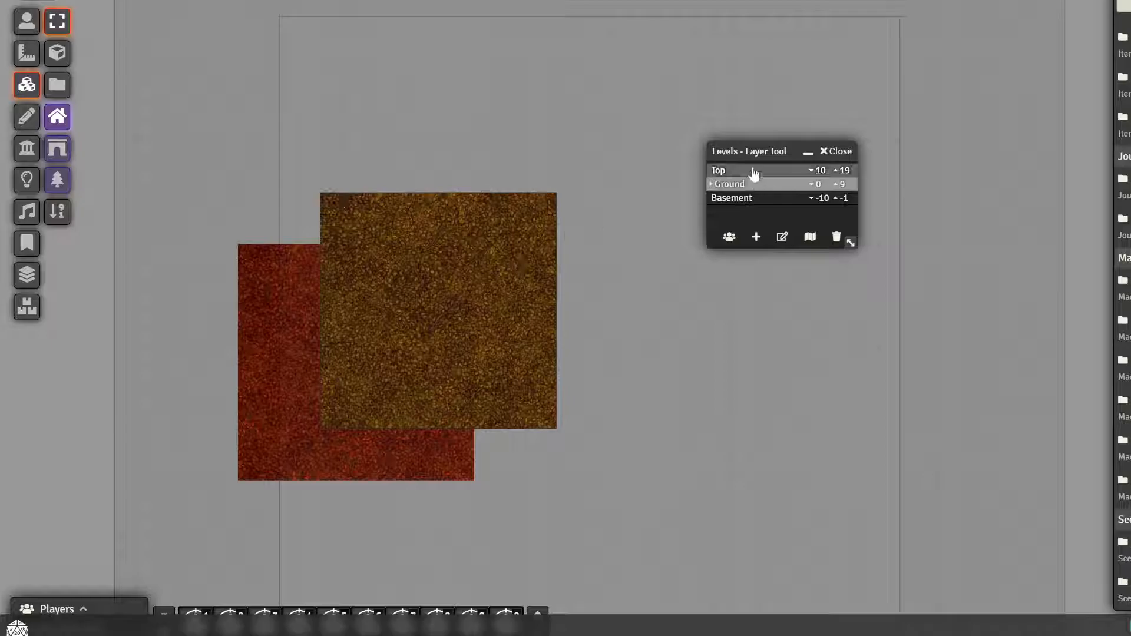
# Clear all defined levels and regenerate the level list from the current scene
pyautogui.click(836, 237)
pyautogui.click(653, 312)
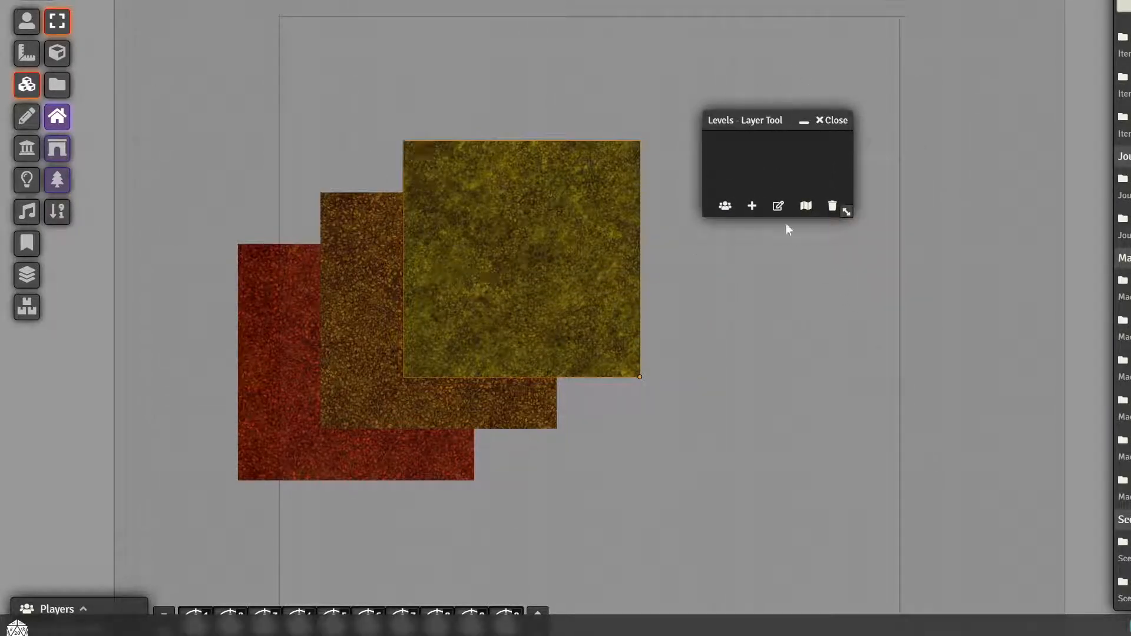
pyautogui.click(806, 208)
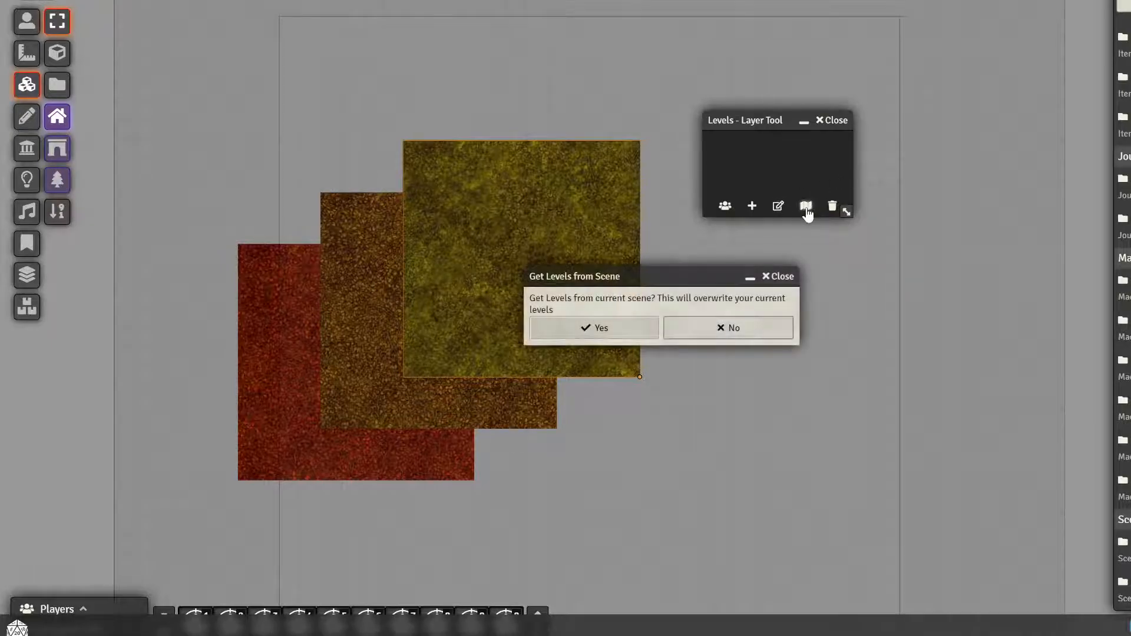
pyautogui.click(616, 323)
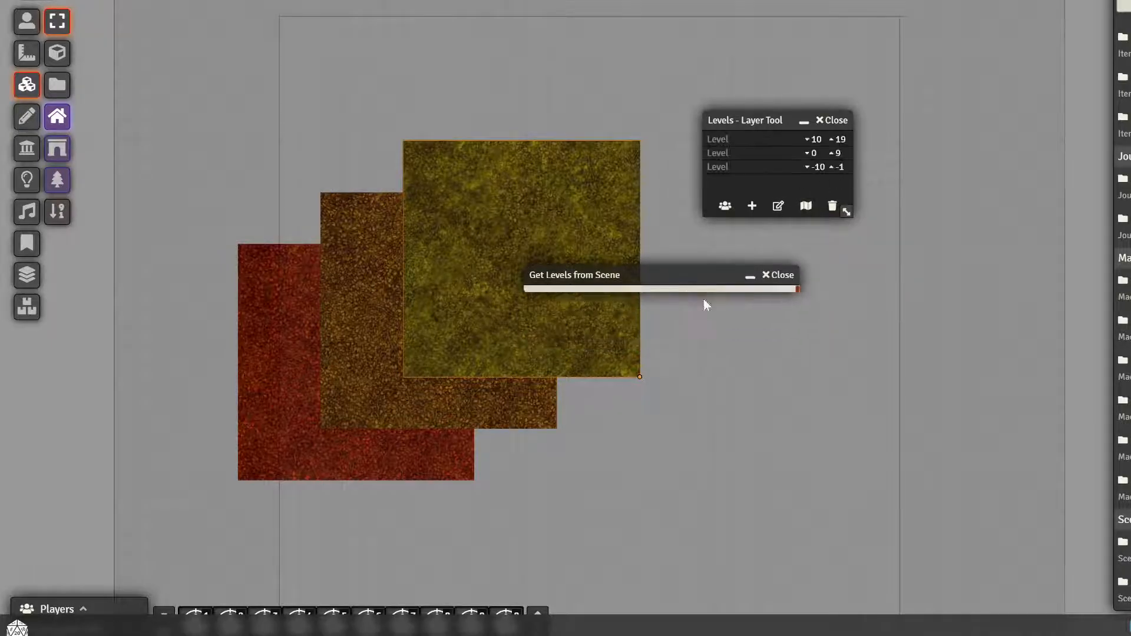
# Switch among the regenerated levels to check which tiles belong to each, ending on the 10 to 19 level
pyautogui.click(756, 153)
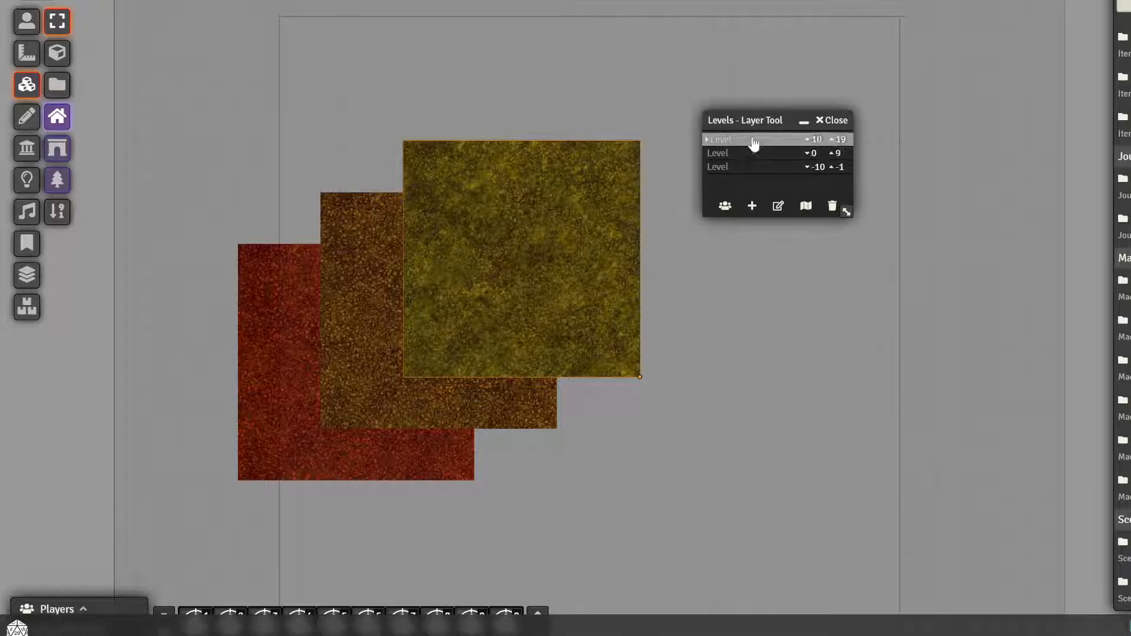
pyautogui.click(739, 142)
pyautogui.click(737, 154)
pyautogui.click(740, 168)
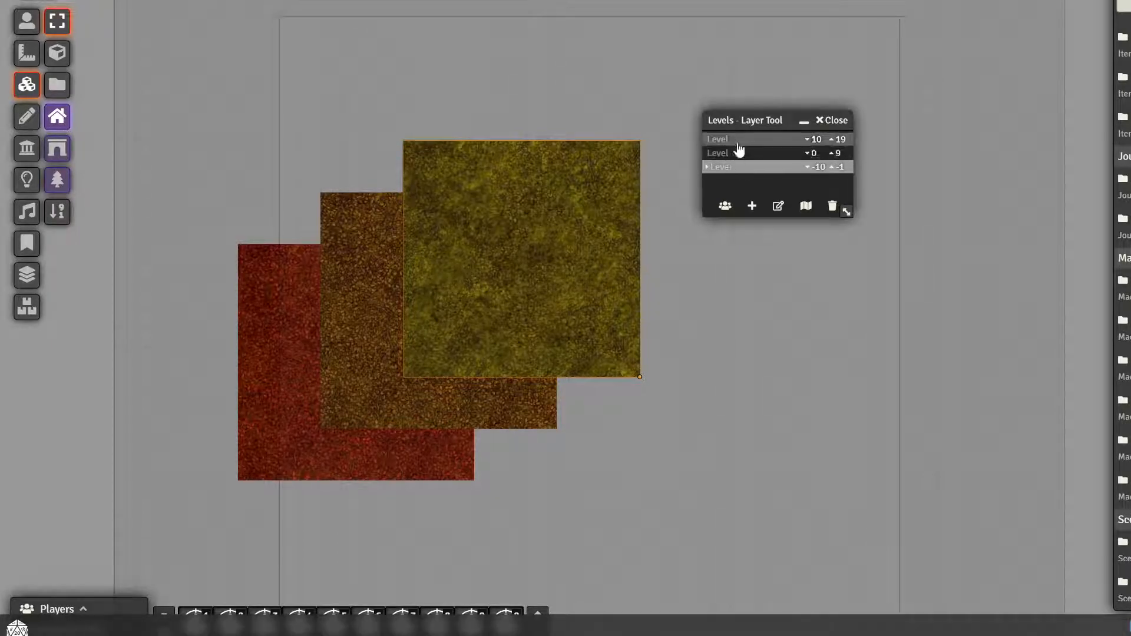
pyautogui.click(741, 140)
# Name the three regenerated levels sada, dfefe and g4ge in list order, and leave level editing
pyautogui.click(778, 206)
pyautogui.click(732, 141)
pyautogui.write('sada')
pyautogui.click(731, 154)
pyautogui.write('dfefe')
pyautogui.click(765, 169)
pyautogui.write('gaoo')
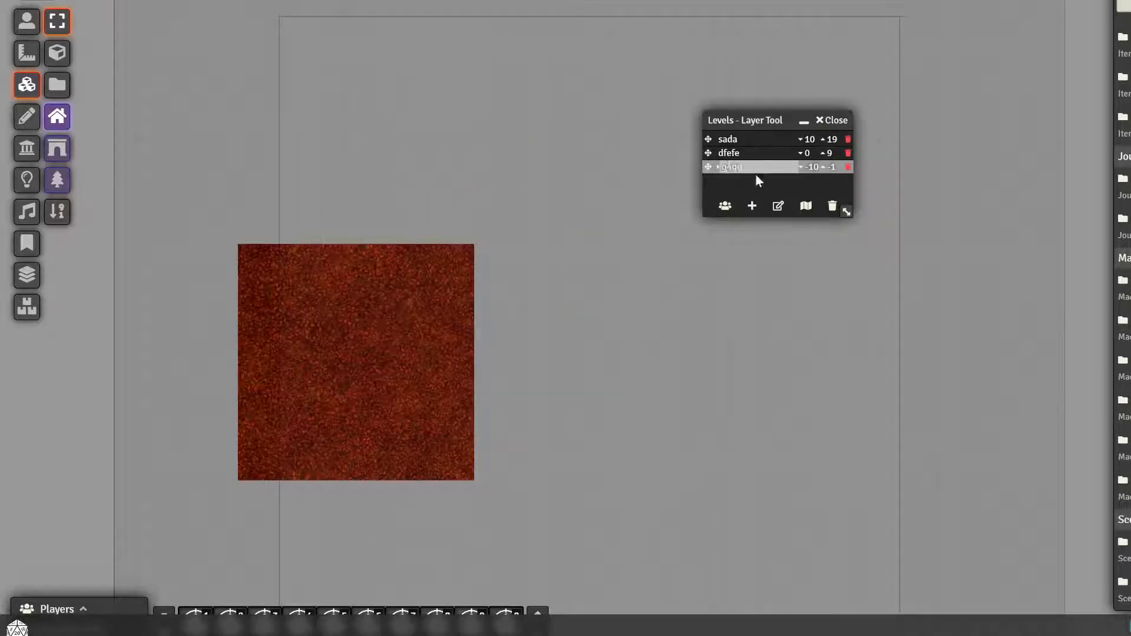
pyautogui.click(779, 206)
# Cycle through the sada, dfefe and g4ge levels to examine their tiles, moving the Levels Layer Tool closer and ending on g4ge
pyautogui.click(738, 153)
pyautogui.click(736, 139)
pyautogui.click(741, 168)
pyautogui.click(739, 142)
pyautogui.click(740, 153)
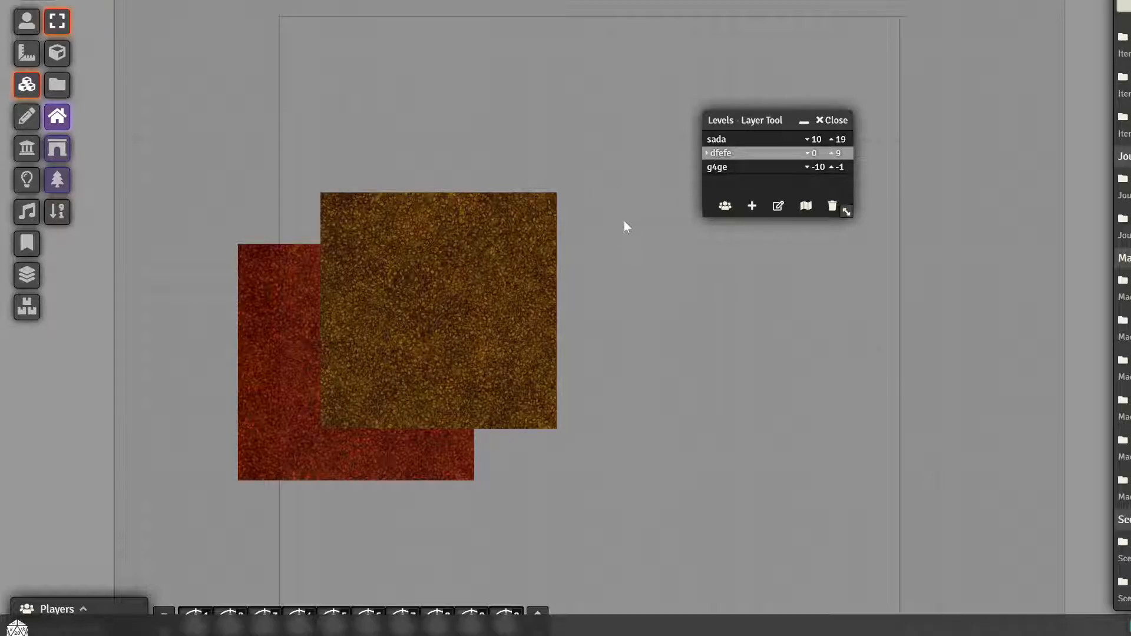
pyautogui.moveTo(747, 118); pyautogui.dragTo(670, 82)
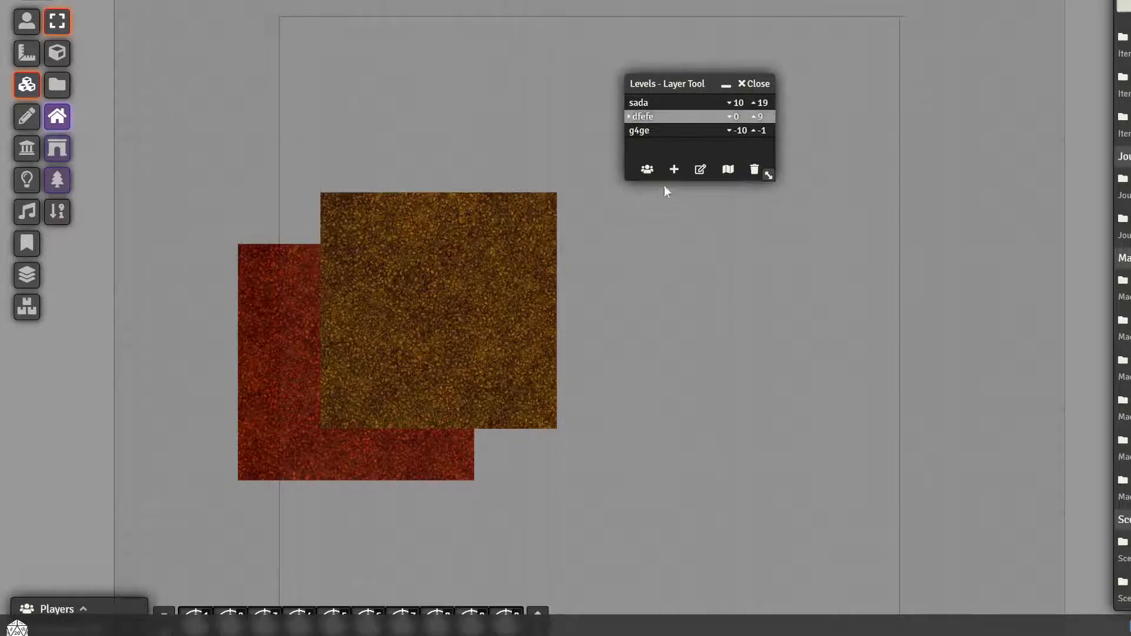
pyautogui.click(666, 131)
pyautogui.click(674, 105)
pyautogui.click(669, 117)
pyautogui.click(672, 131)
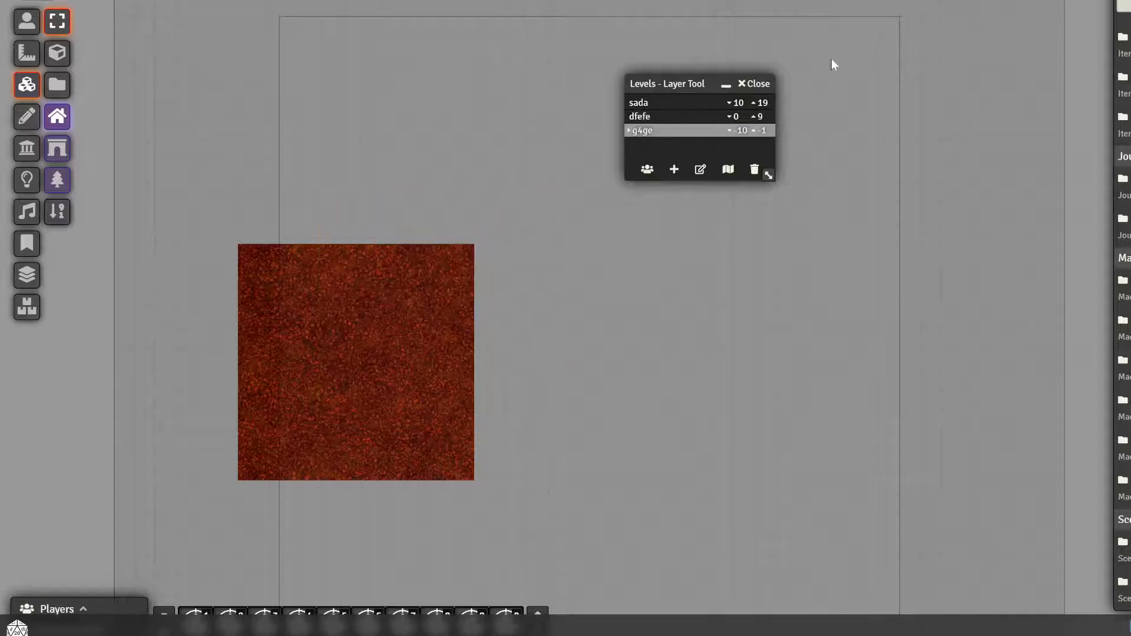
# Place a creature token from the actor folder on the g4ge level, just off the red tile's upper-right corner
pyautogui.click(1129, 2)
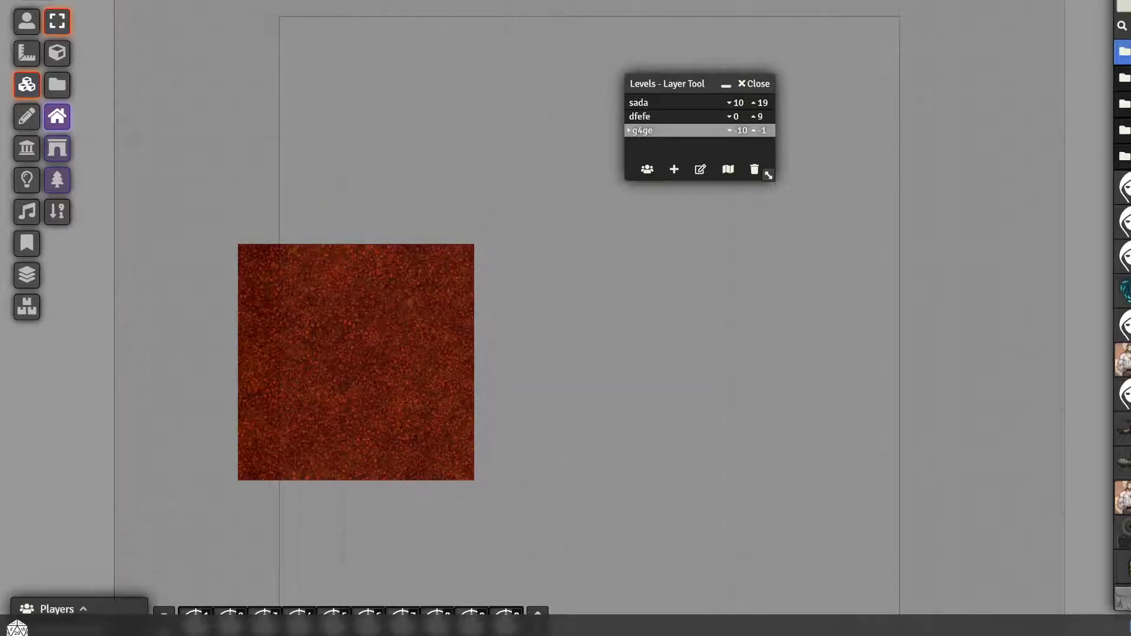
pyautogui.click(1125, 156)
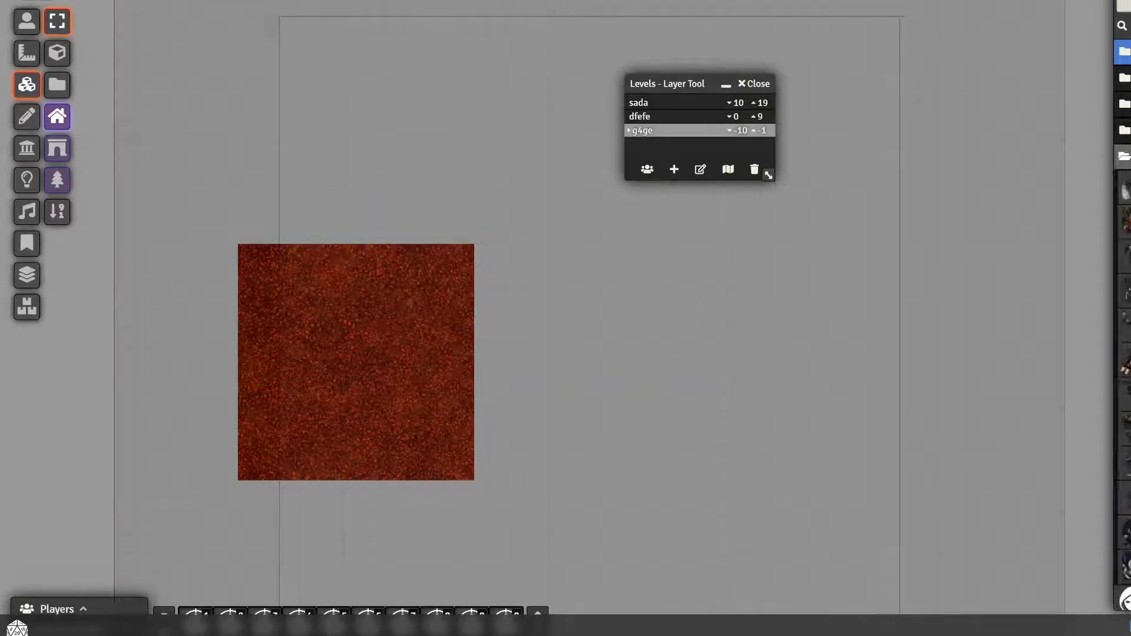
pyautogui.scroll(-4, 1124, 330)
pyautogui.moveTo(1126, 428); pyautogui.dragTo(509, 218)
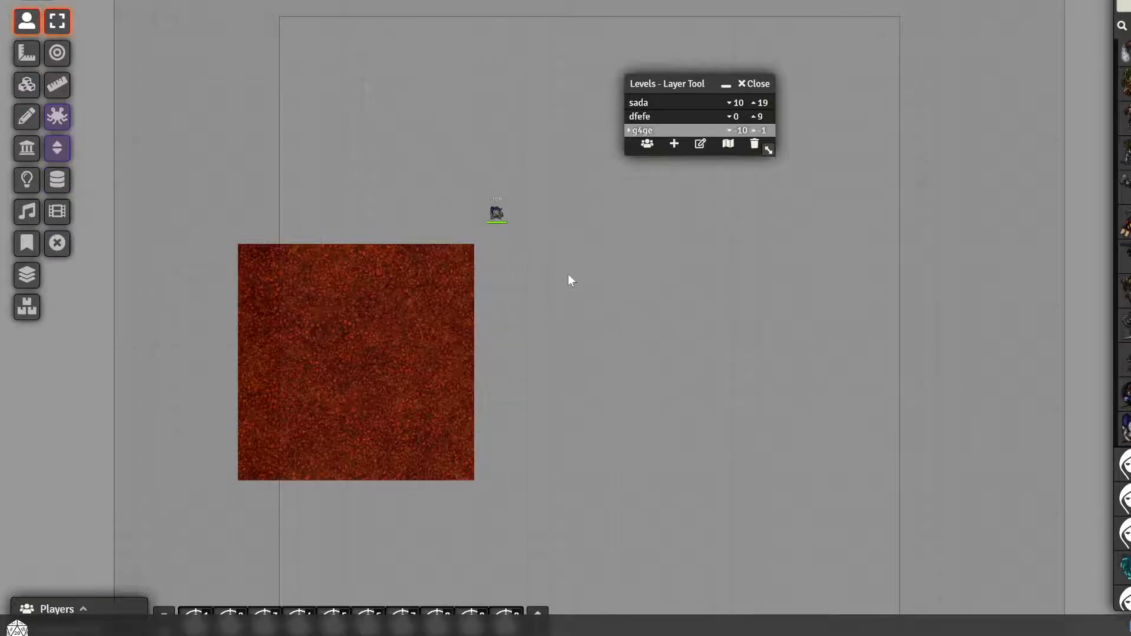
# Show token portraits in the level list and move the Levels Layer Tool away from the token
pyautogui.click(647, 147)
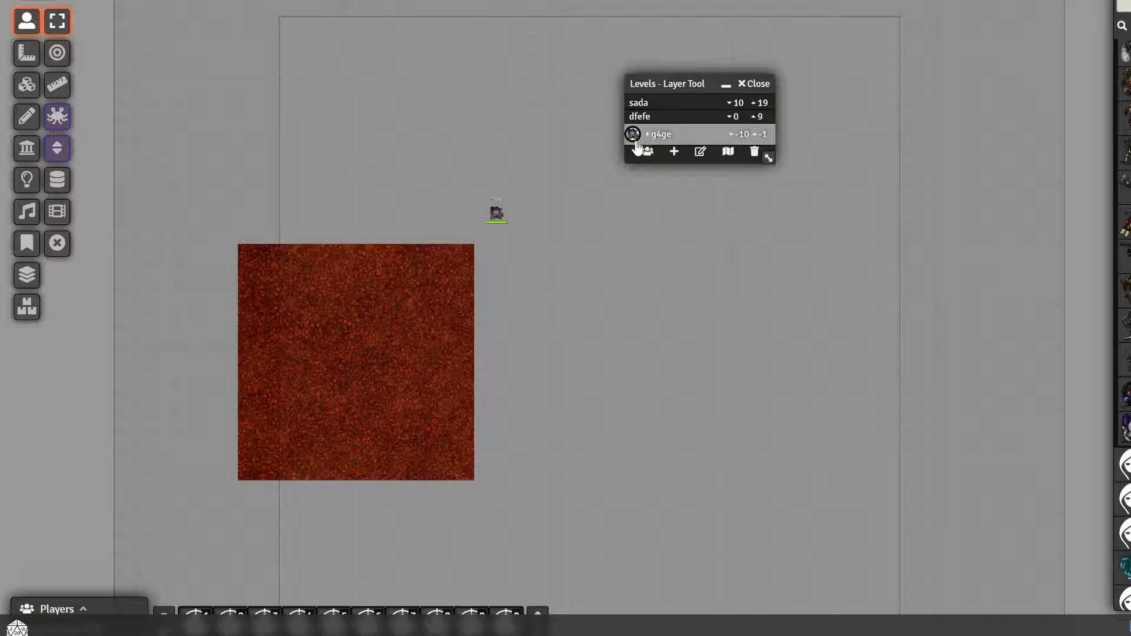
pyautogui.moveTo(656, 81); pyautogui.dragTo(727, 109)
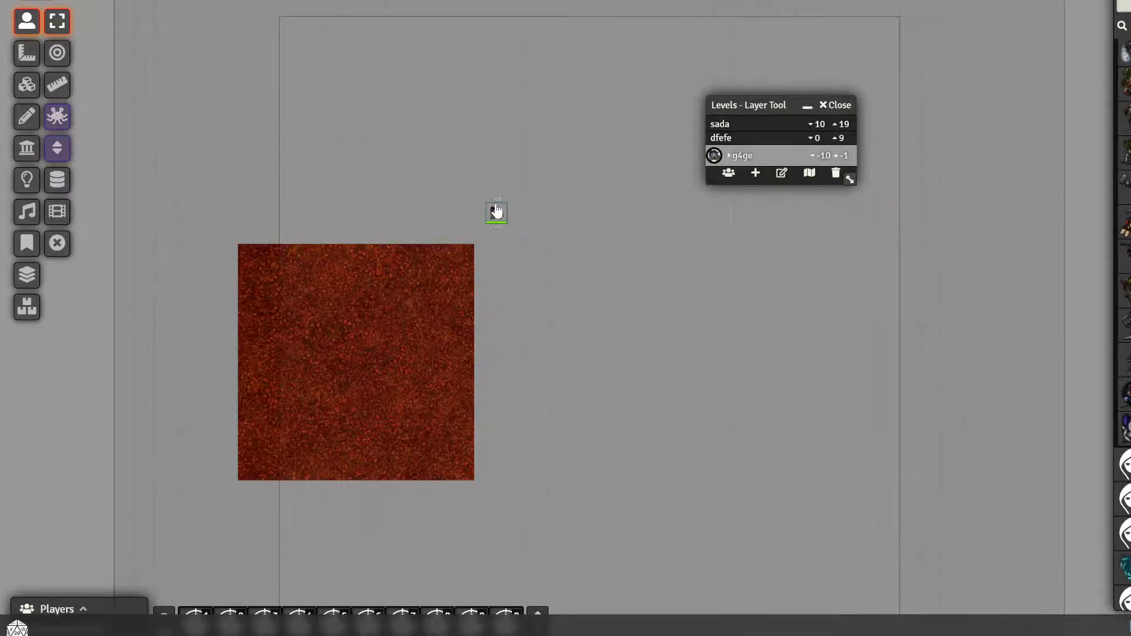
# Set the placed token's elevation to 10
pyautogui.click(497, 211)
pyautogui.rightClick(497, 212)
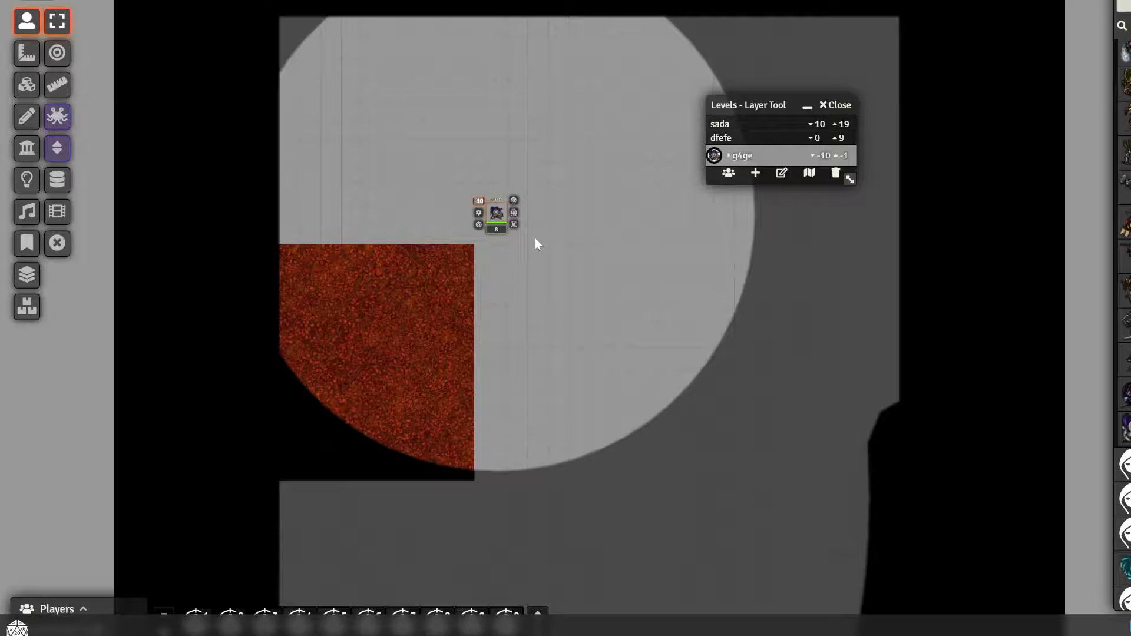
pyautogui.write('10')
pyautogui.press('Return')
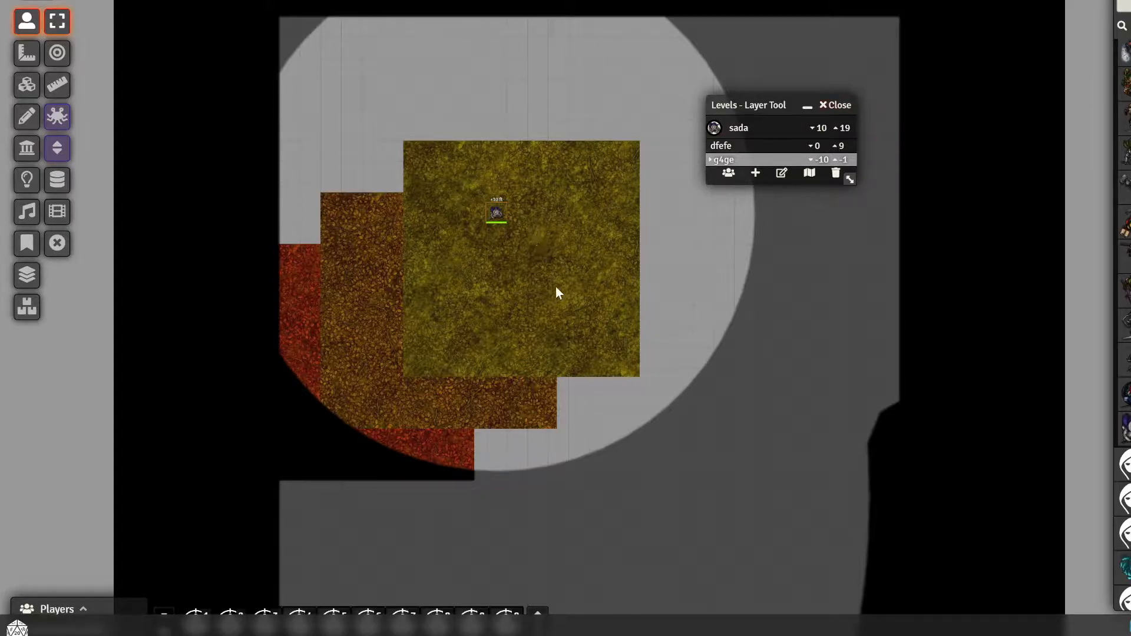
# Move the Levels Layer Tool clear of the map, jump to the token's level through its portrait, and select the token to inspect its view
pyautogui.moveTo(744, 105); pyautogui.dragTo(914, 14)
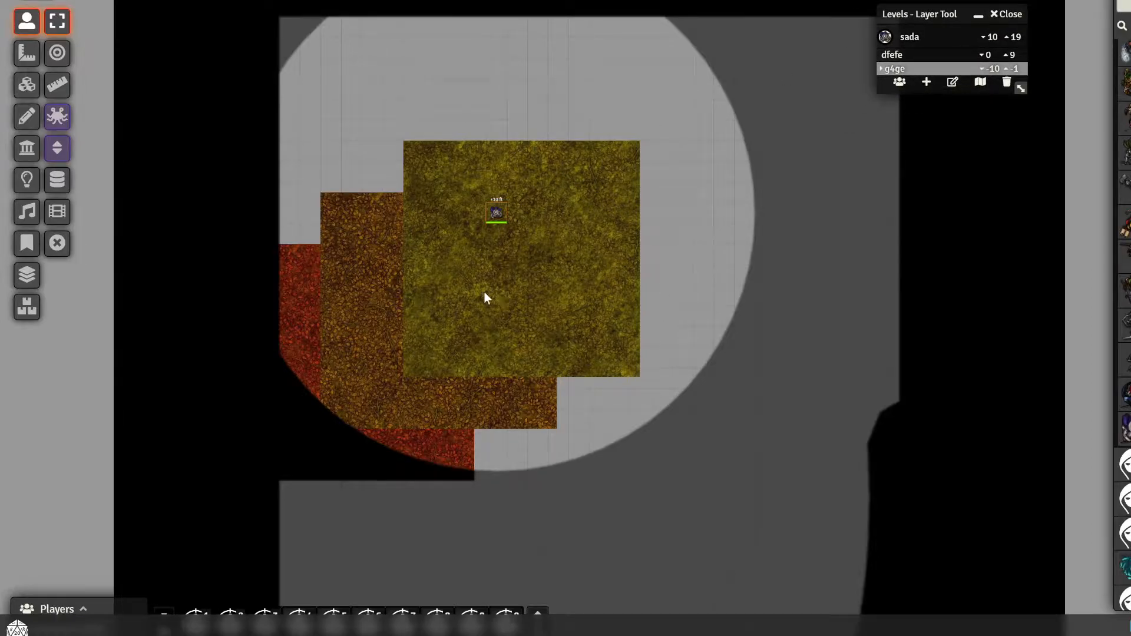
pyautogui.click(887, 38)
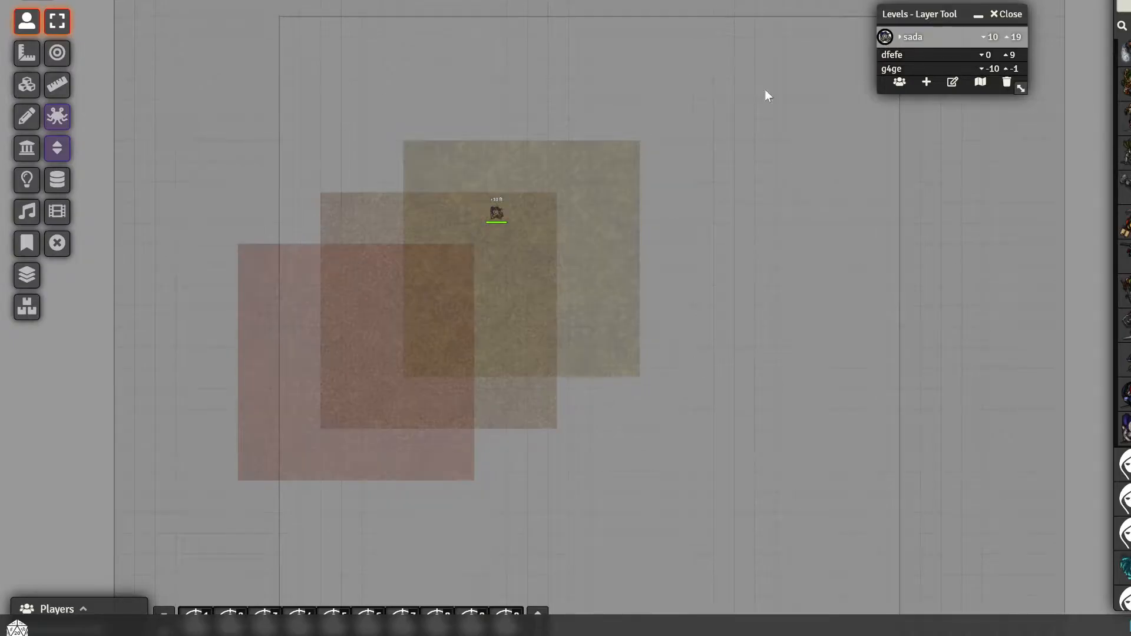
pyautogui.click(495, 216)
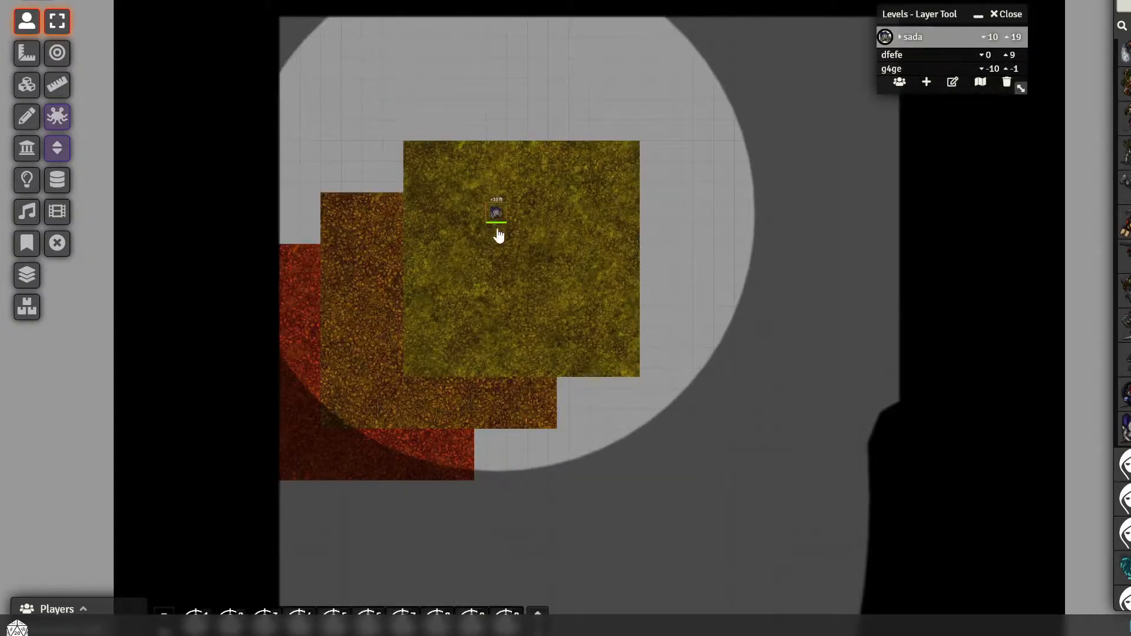
pyautogui.scroll(7, 590, 172)
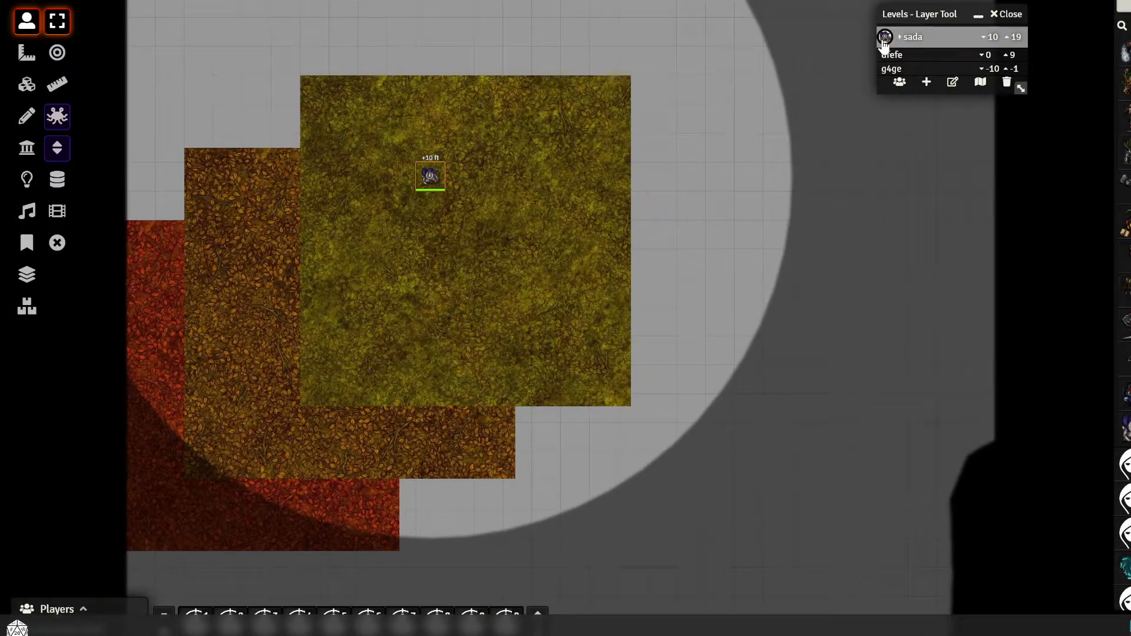
# Switch to dfefe and g4ge, return to the token's level through its portrait, and select the token again to view its vision
pyautogui.click(920, 58)
pyautogui.click(917, 68)
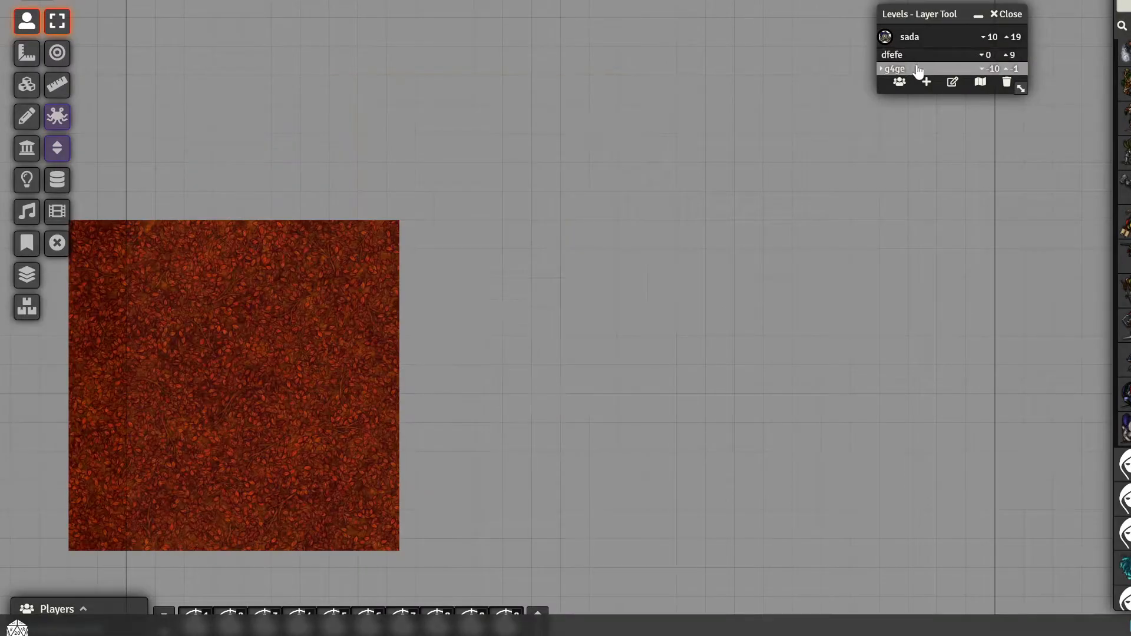
pyautogui.click(884, 39)
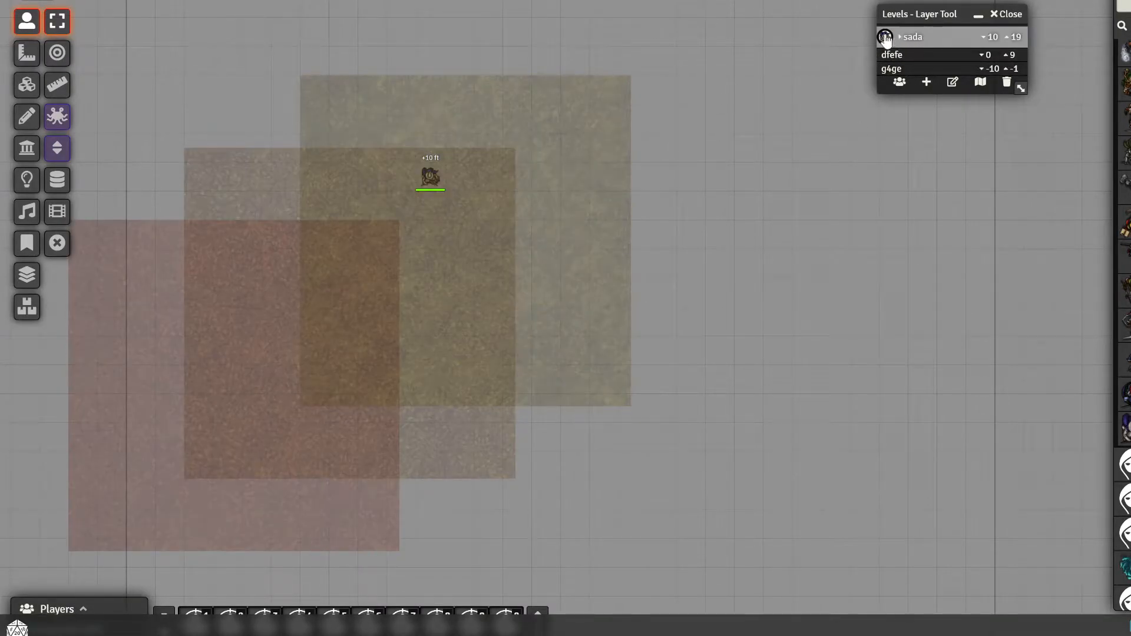
pyautogui.click(430, 177)
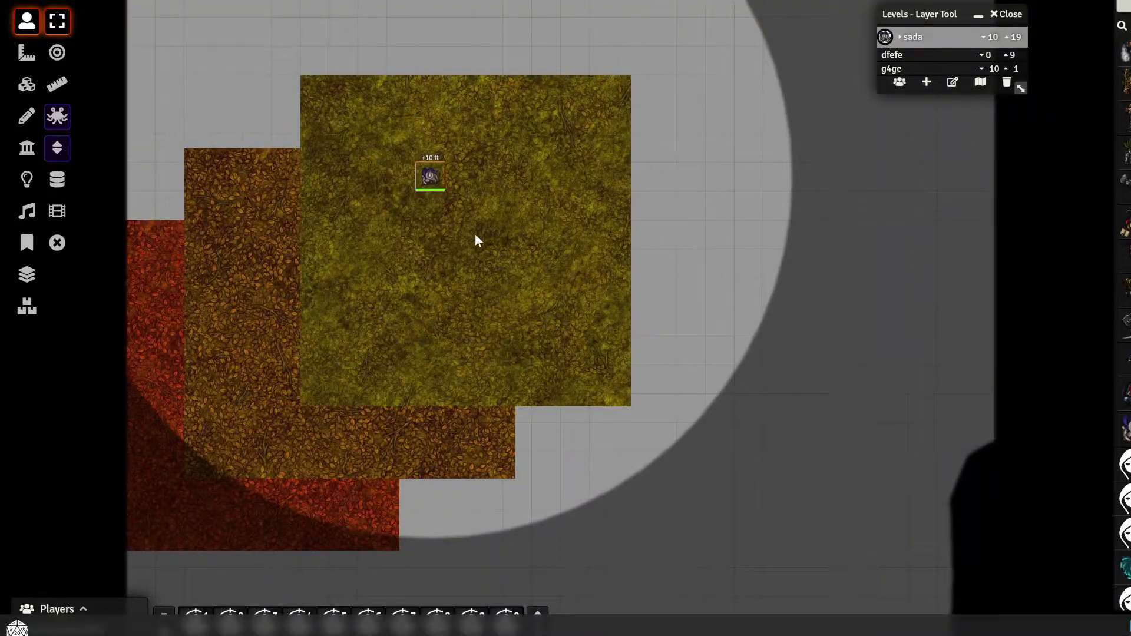